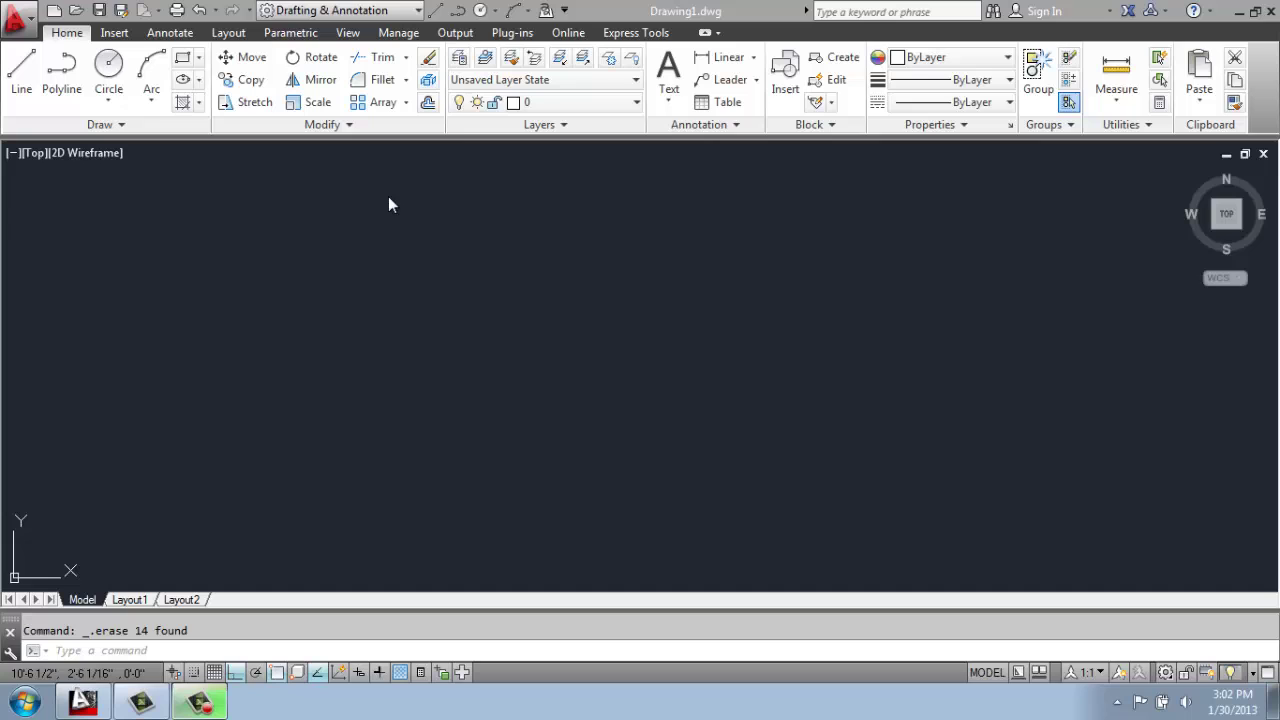
Draw a closed square of four separate 5' lines with the Line command.
{"action": "left_click", "coordinate": [406, 80]}
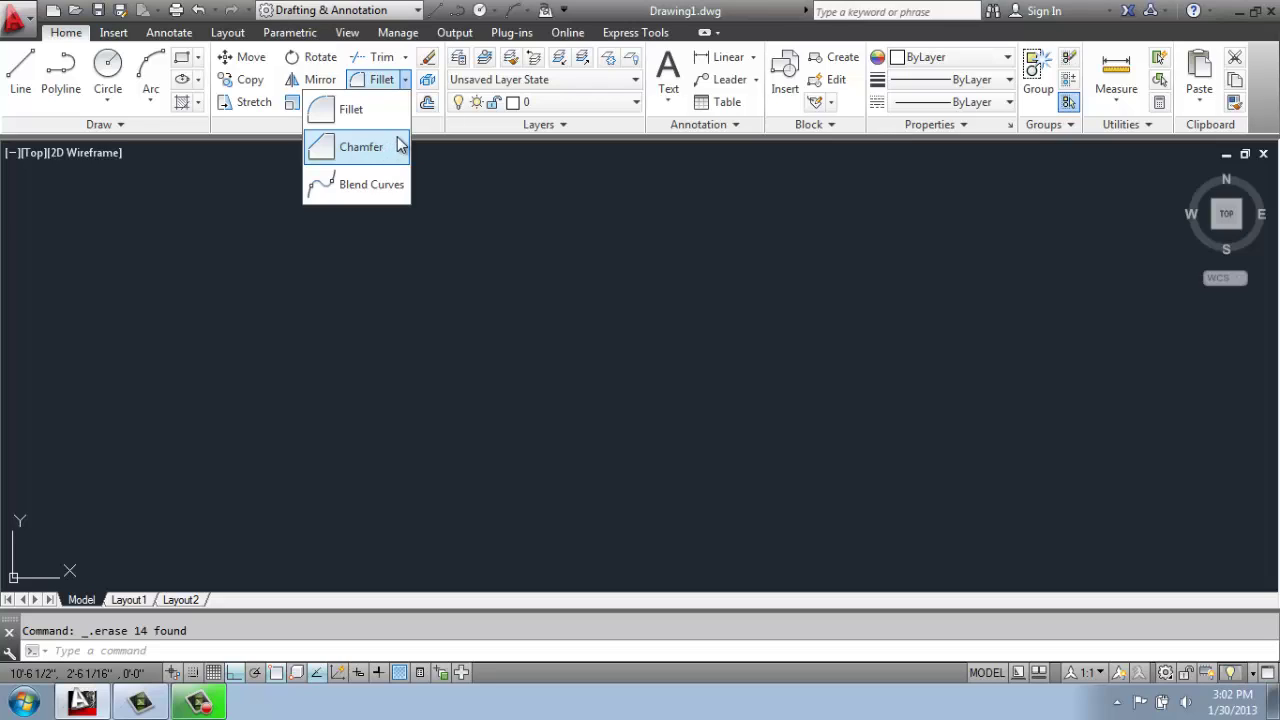
{"action": "left_click", "coordinate": [537, 218]}
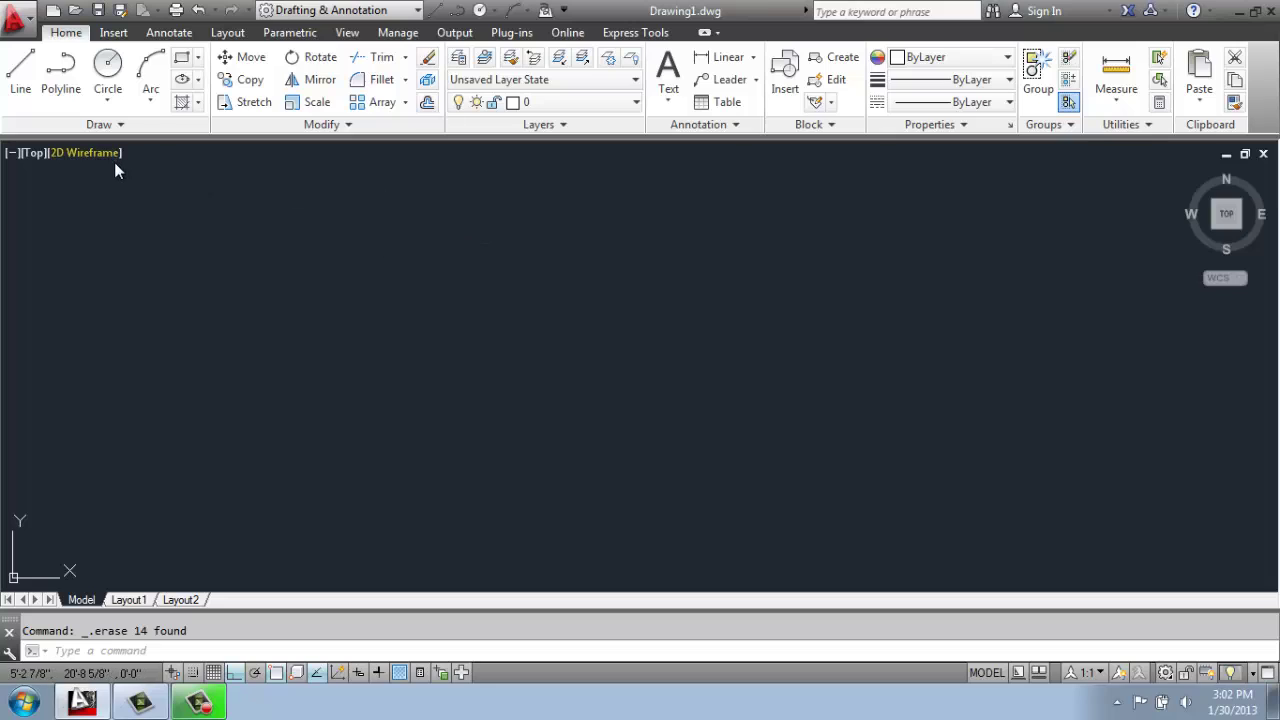
{"action": "left_click", "coordinate": [18, 84]}
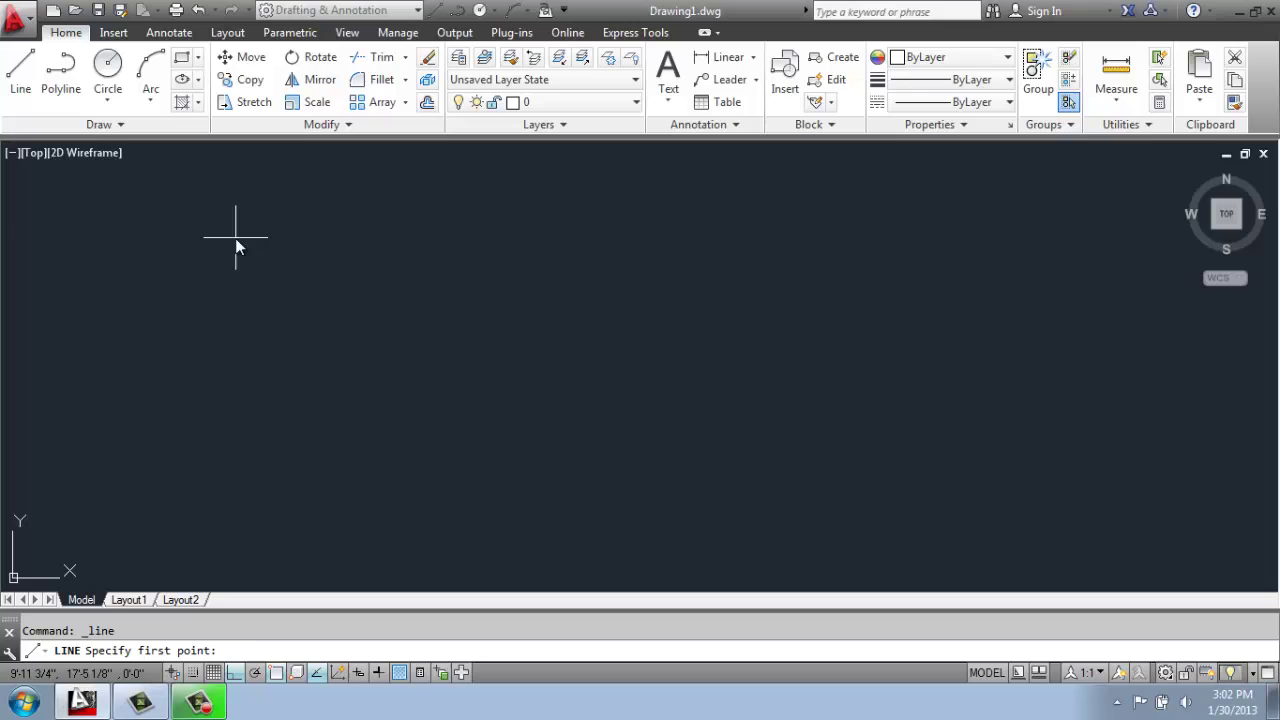
{"action": "left_click", "coordinate": [264, 235]}
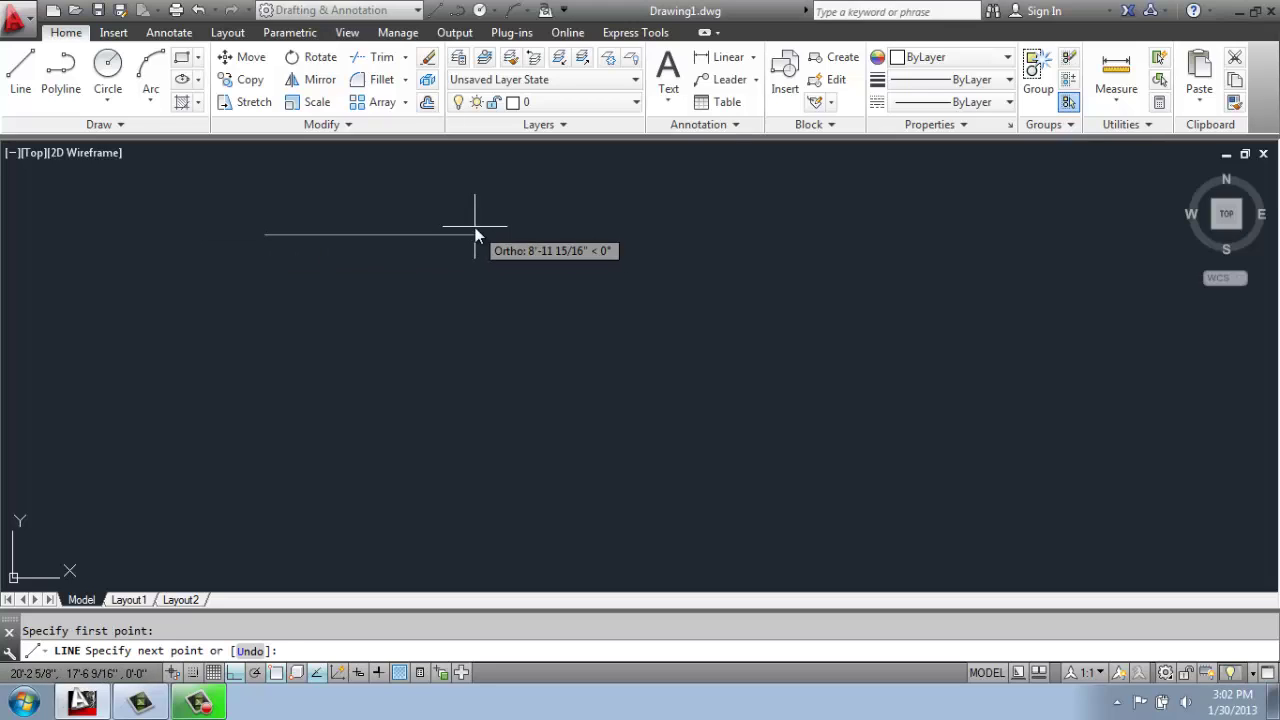
{"action": "type", "text": "5'"}
{"action": "key", "text": "Return"}
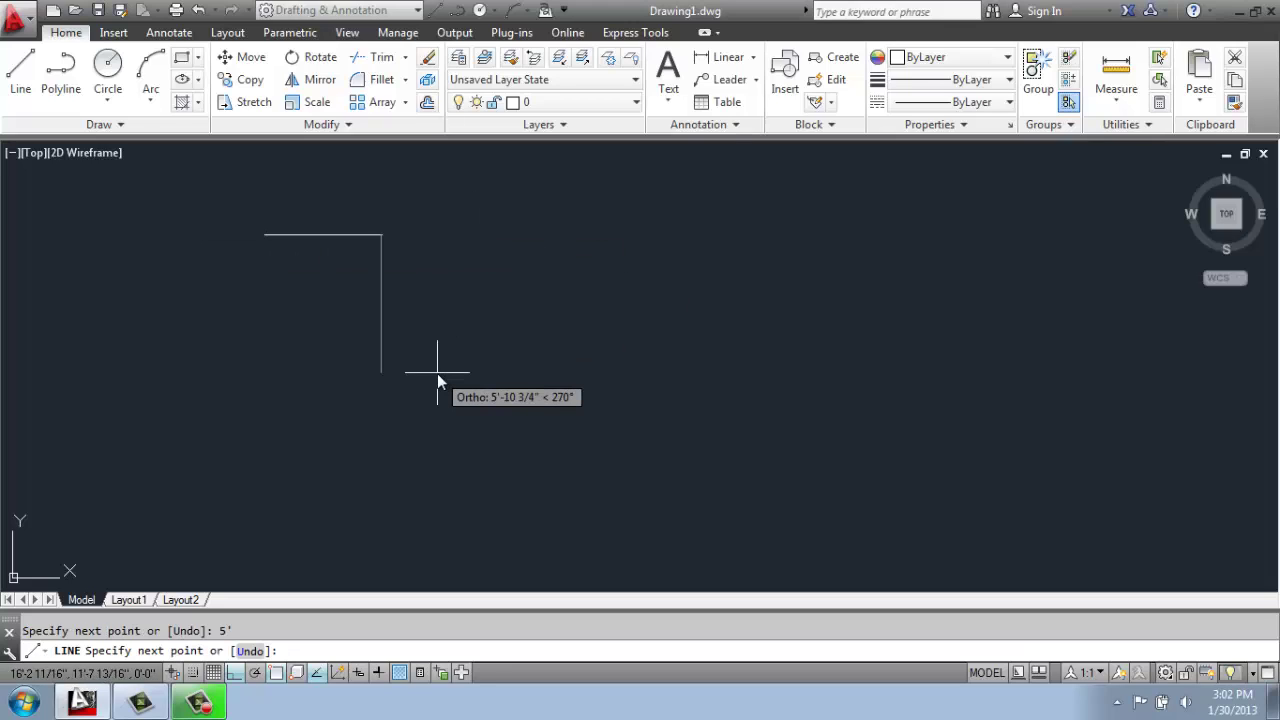
{"action": "type", "text": "5'"}
{"action": "key", "text": "Return"}
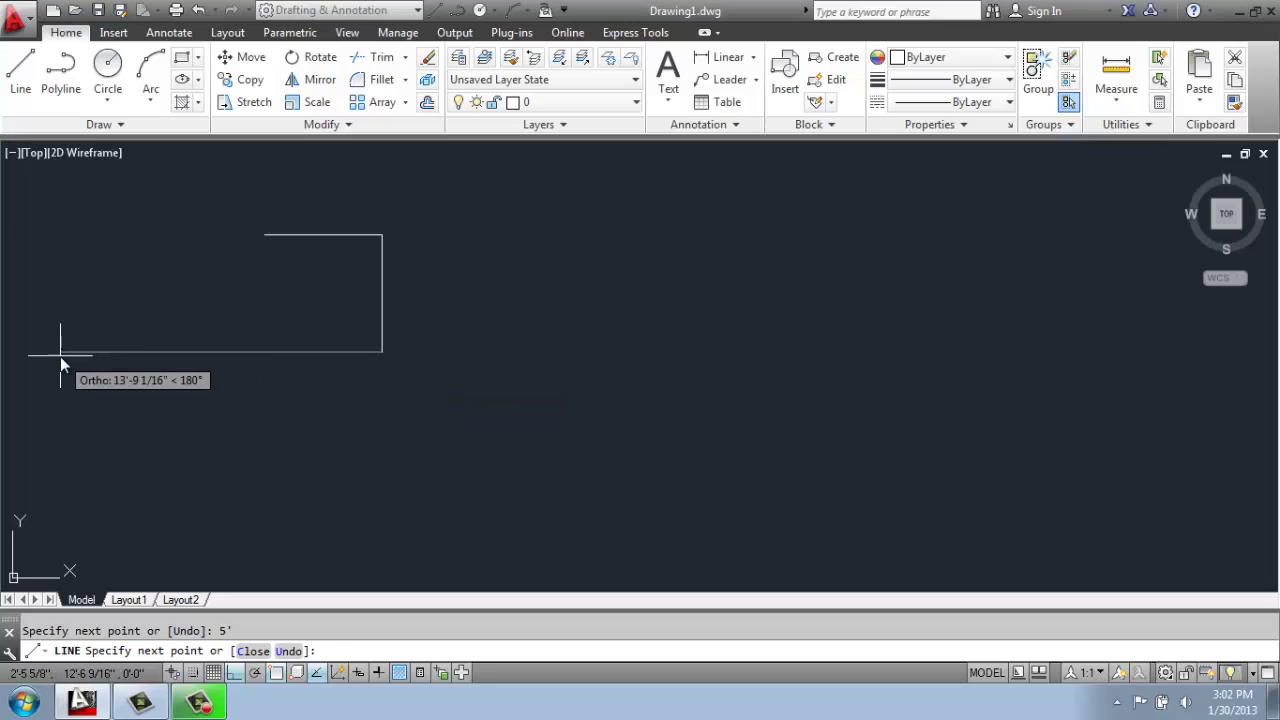
{"action": "type", "text": "5'"}
{"action": "key", "text": "Return"}
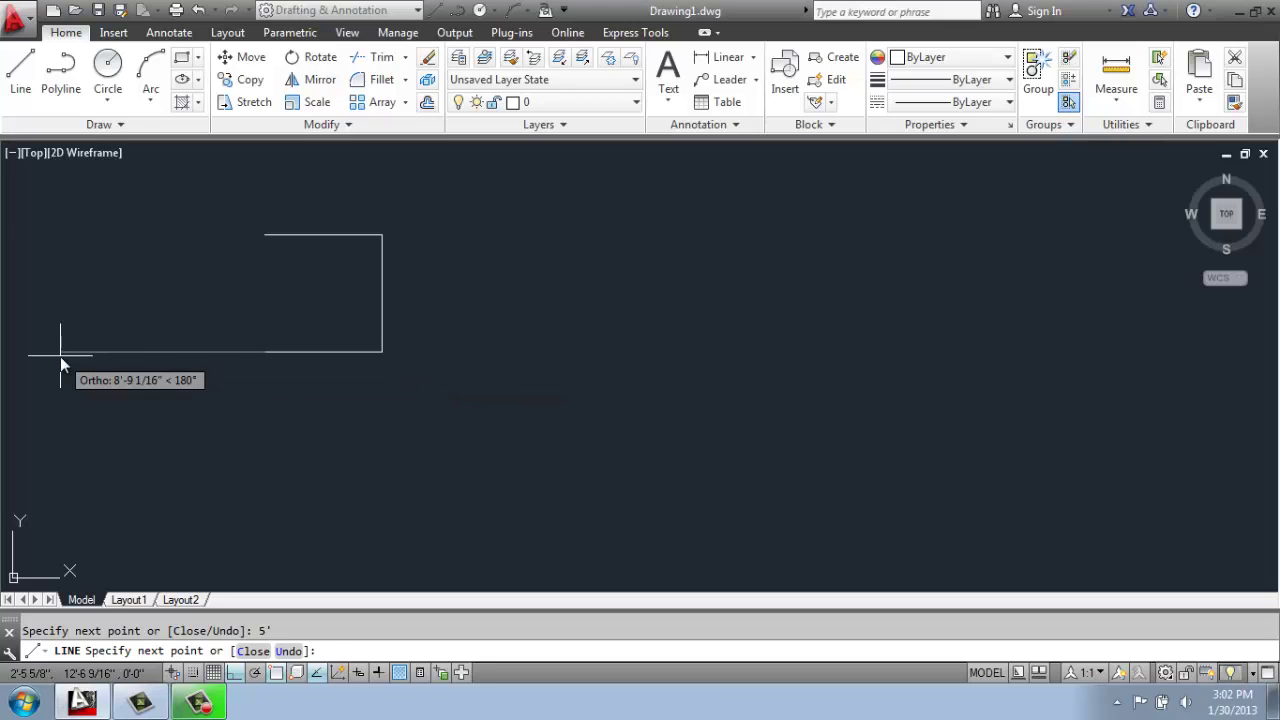
{"action": "left_click", "coordinate": [262, 236]}
{"action": "key", "text": "Return"}
{"action": "middle_click_drag", "start_coordinate": [489, 279], "coordinate": [425, 300]}
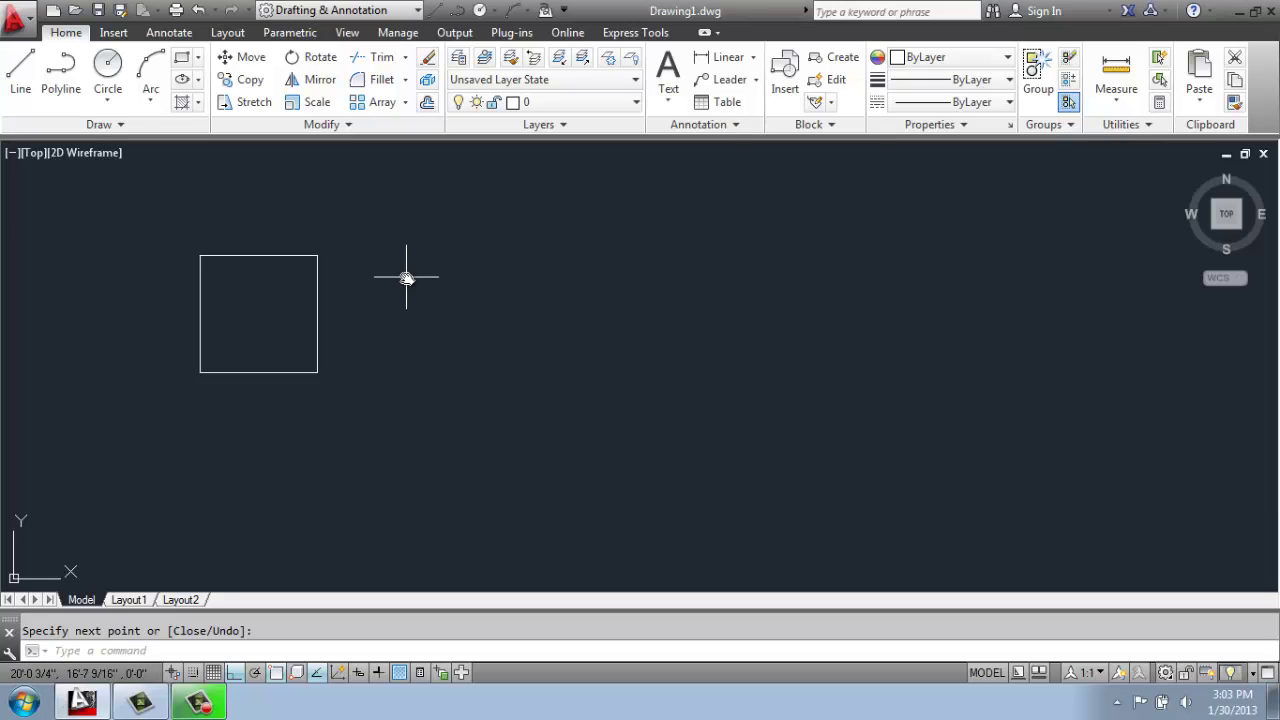
Draw a second 5' square as one polyline, level with and right of the first.
{"action": "left_click", "coordinate": [55, 77]}
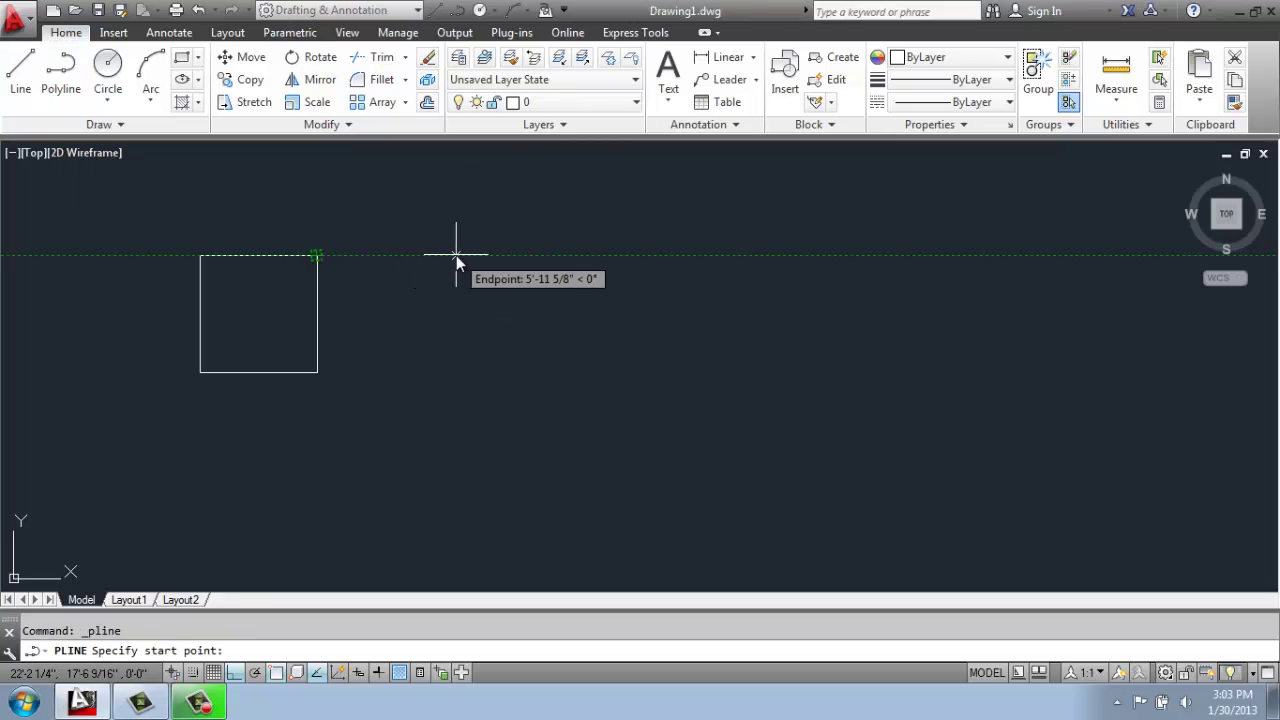
{"action": "left_click", "coordinate": [456, 255]}
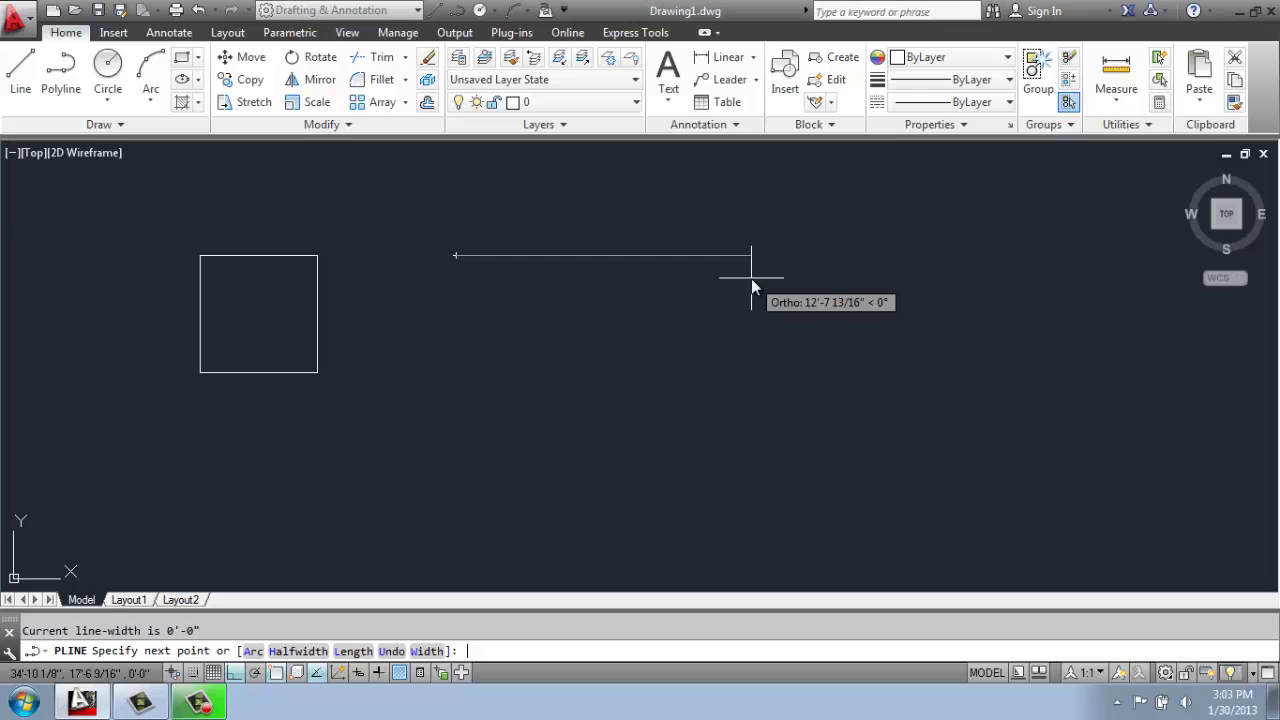
{"action": "type", "text": "5'"}
{"action": "key", "text": "Return"}
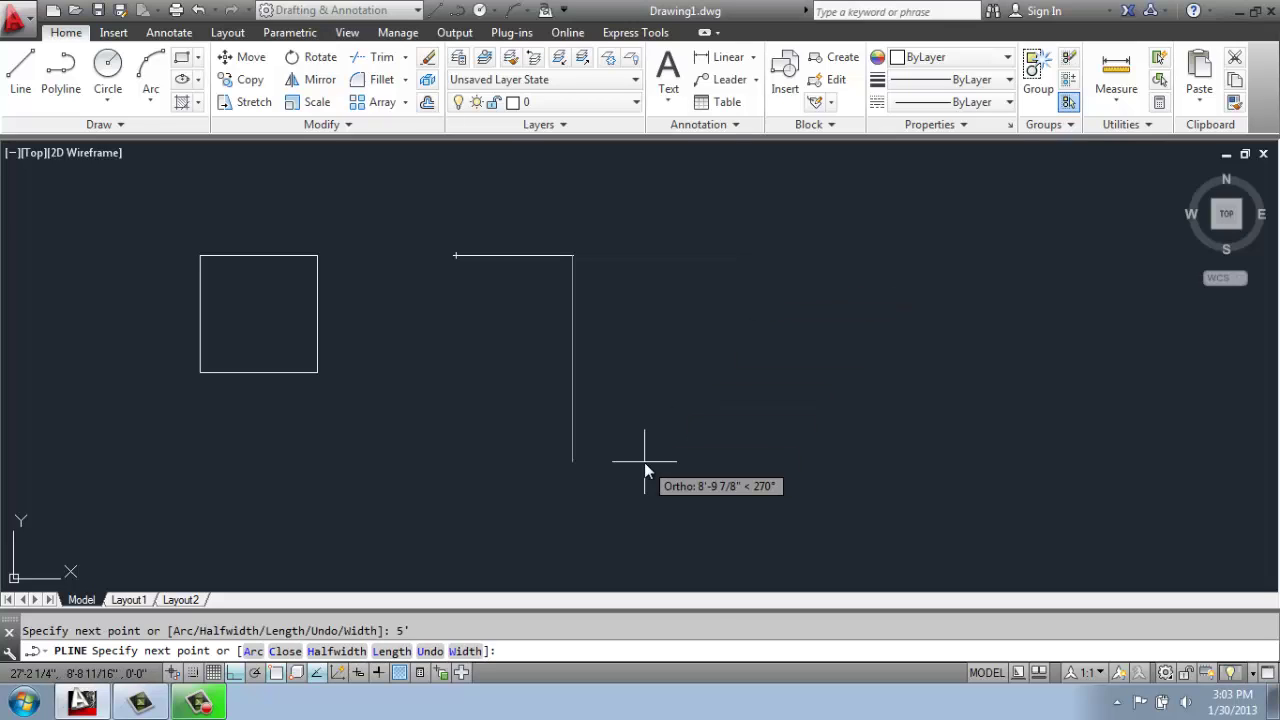
{"action": "type", "text": "5'"}
{"action": "key", "text": "Return"}
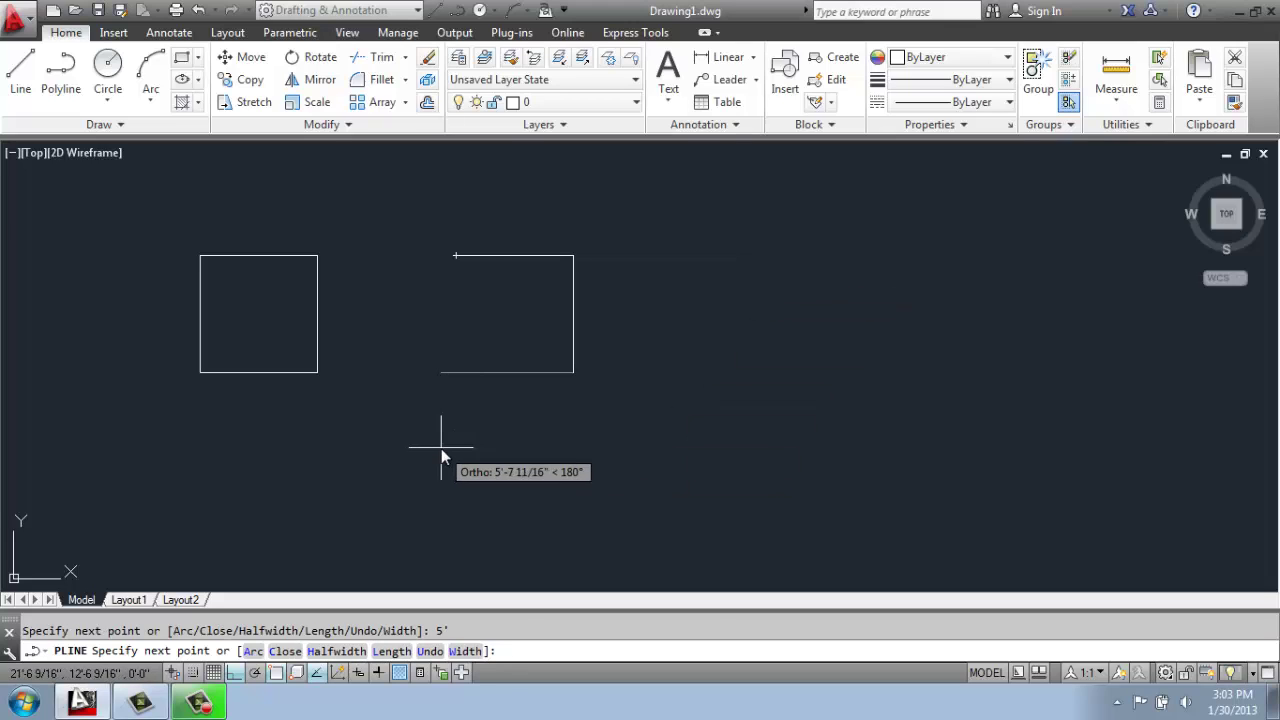
{"action": "left_click", "coordinate": [457, 372]}
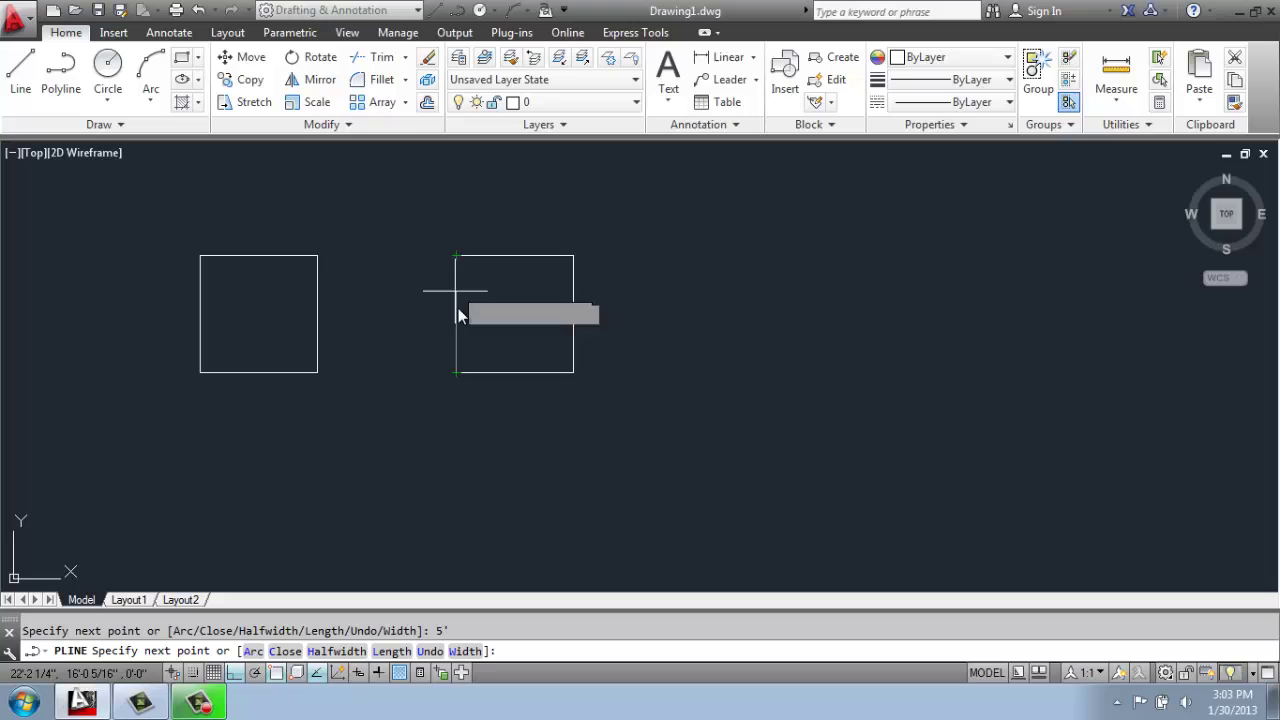
{"action": "left_click", "coordinate": [455, 257]}
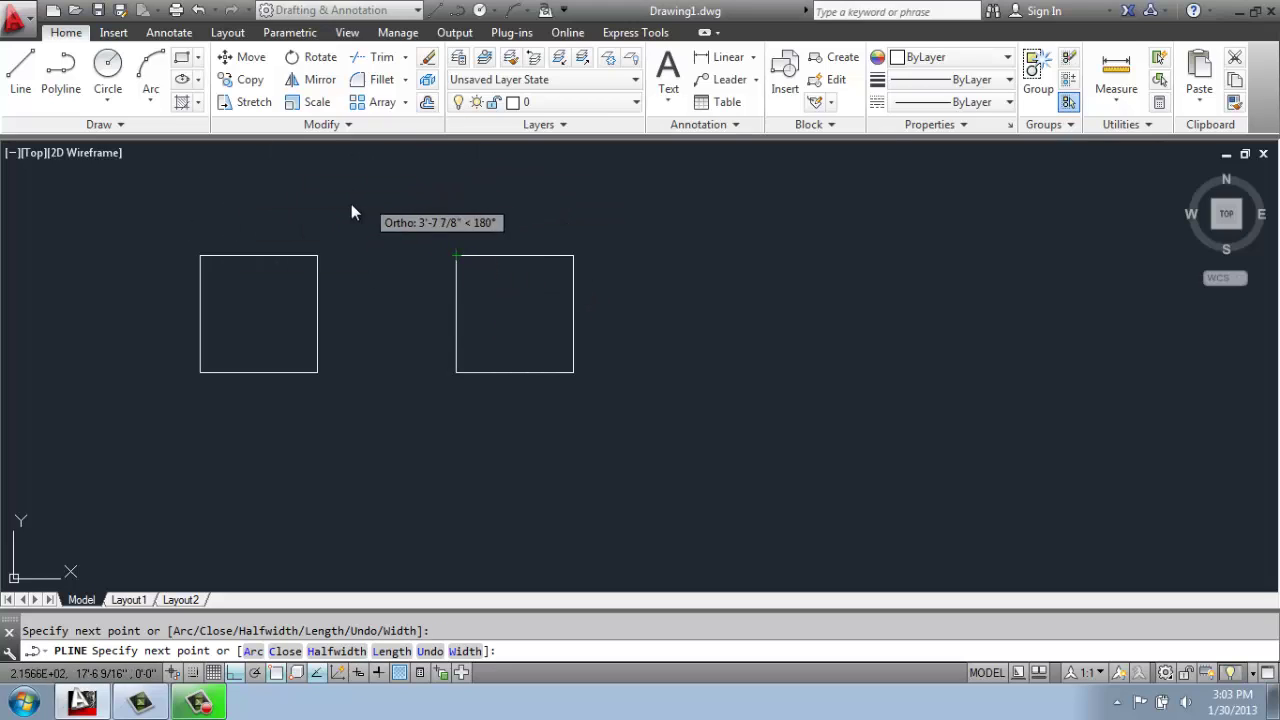
{"action": "key", "text": "Return"}
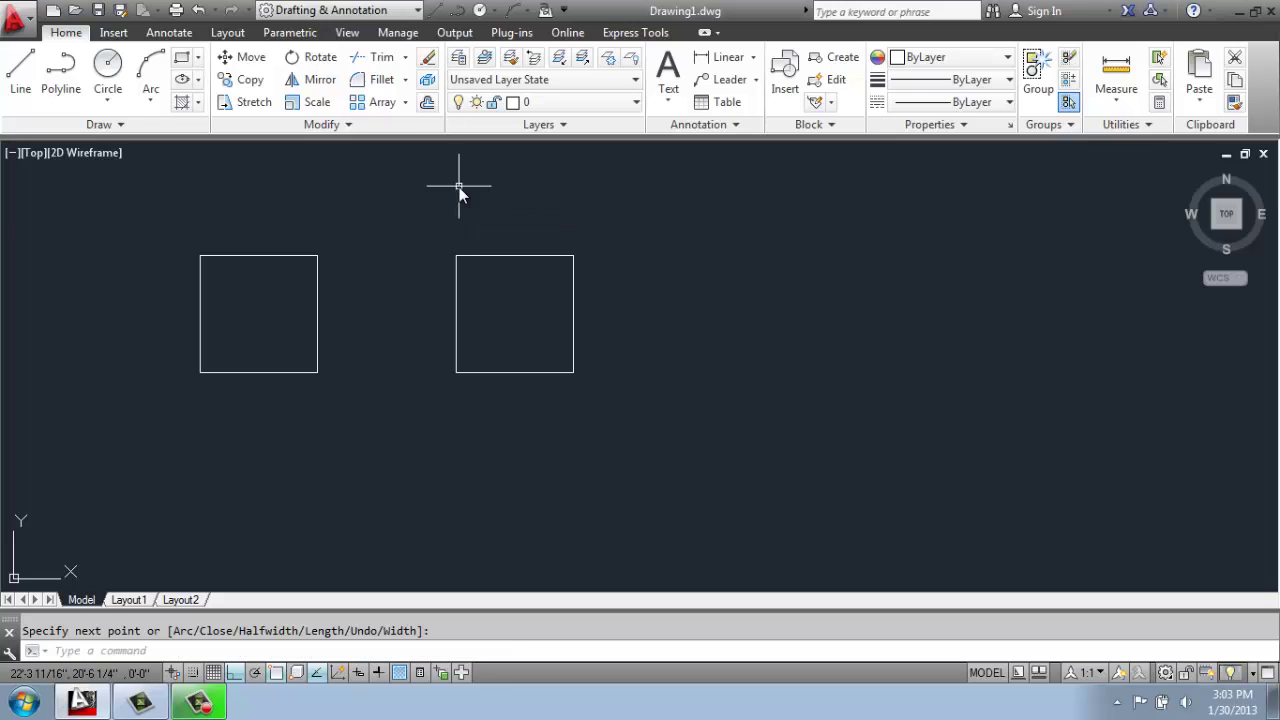
{"action": "middle_click_drag", "start_coordinate": [657, 266], "coordinate": [540, 266]}
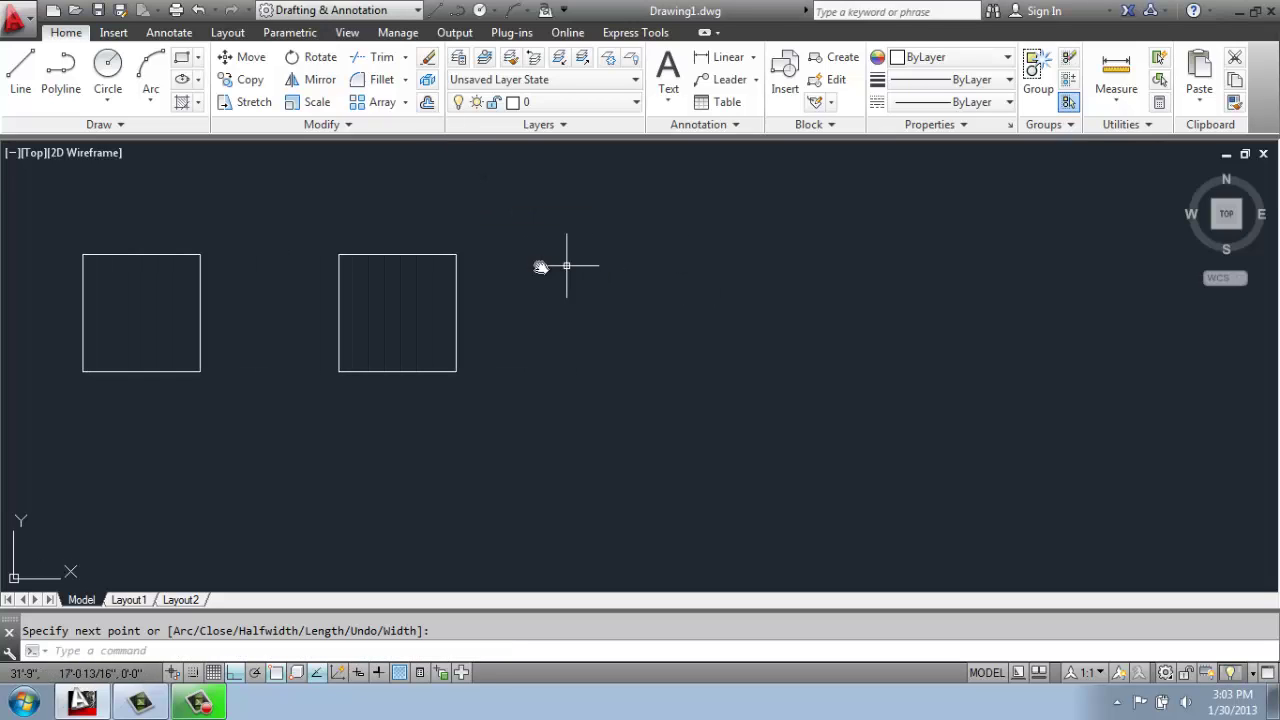
Draw a third 5' polyline square right of the second, closing it with C.
{"action": "left_click", "coordinate": [55, 86]}
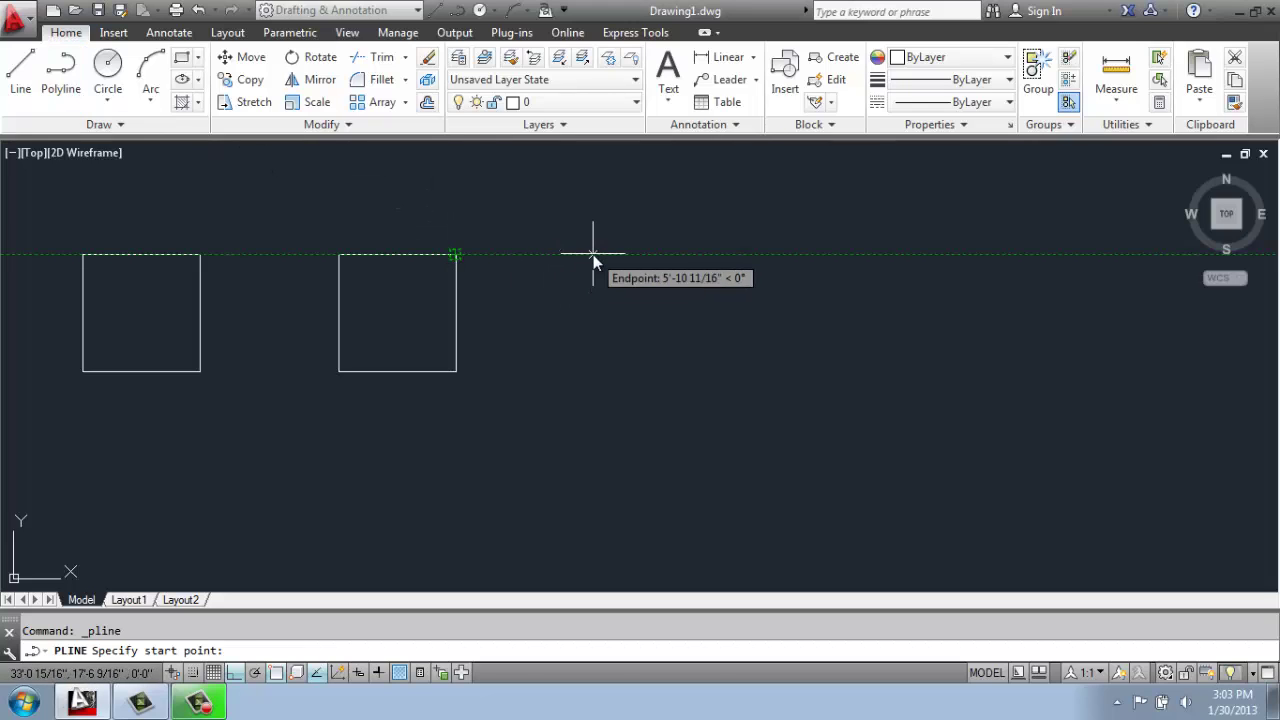
{"action": "left_click", "coordinate": [593, 254]}
{"action": "type", "text": "5"}
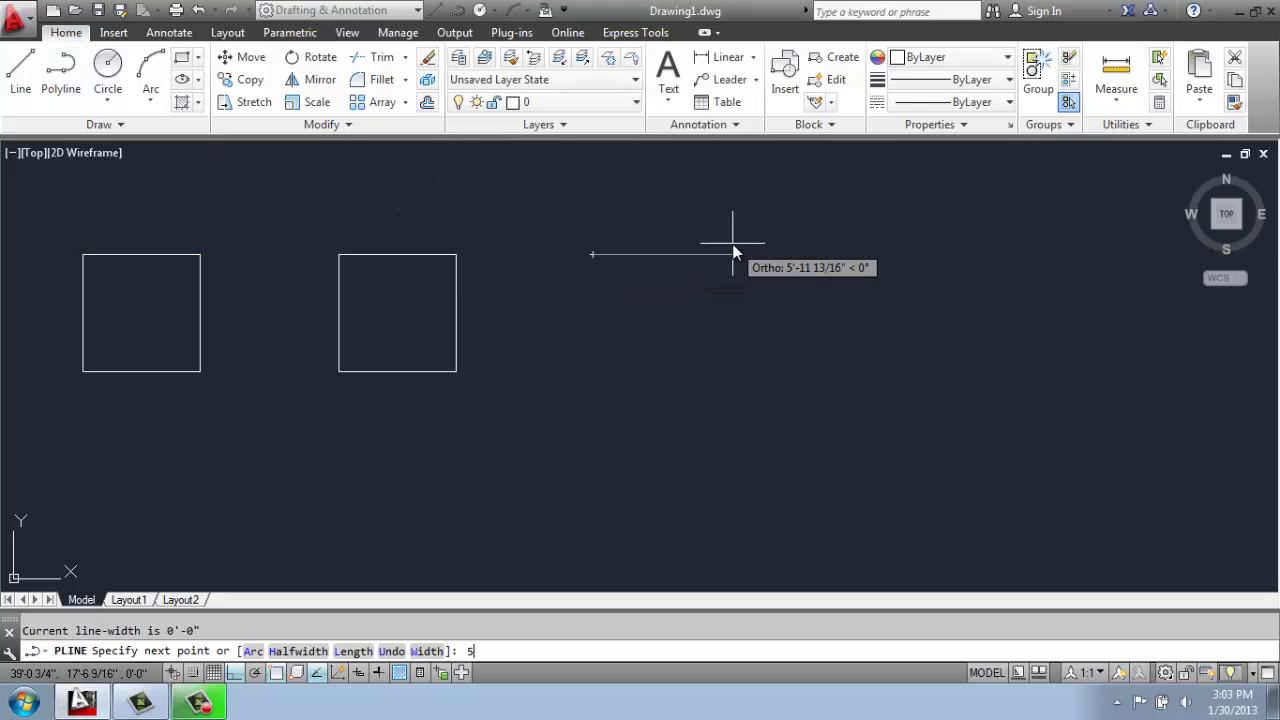
{"action": "type", "text": "'"}
{"action": "key", "text": "Return"}
{"action": "type", "text": "5"}
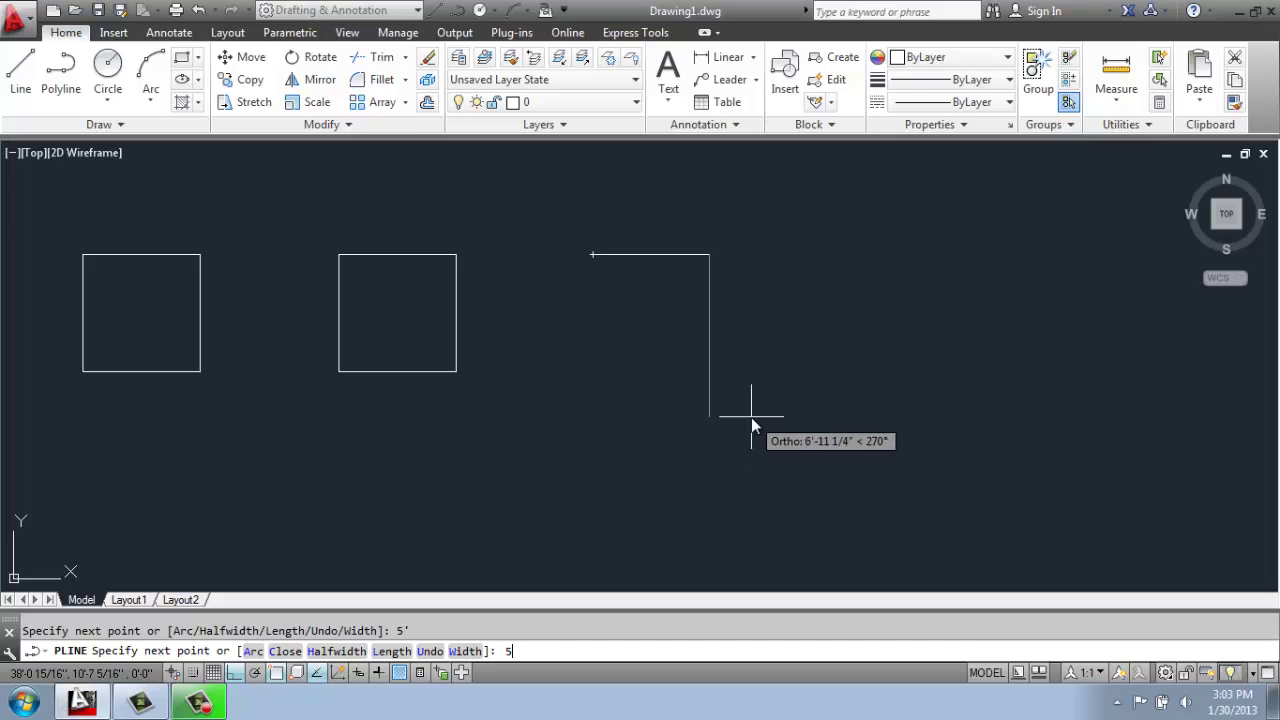
{"action": "type", "text": "'"}
{"action": "key", "text": "Return"}
{"action": "type", "text": "5"}
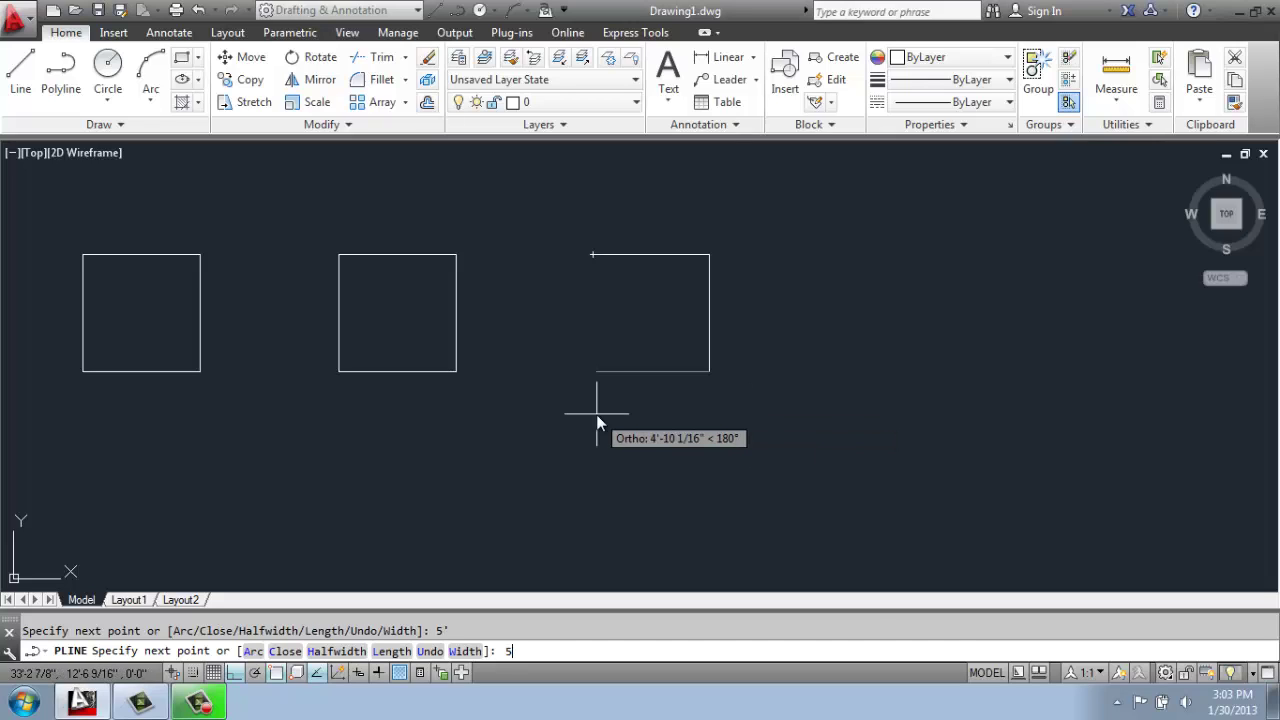
{"action": "type", "text": "'"}
{"action": "key", "text": "Return"}
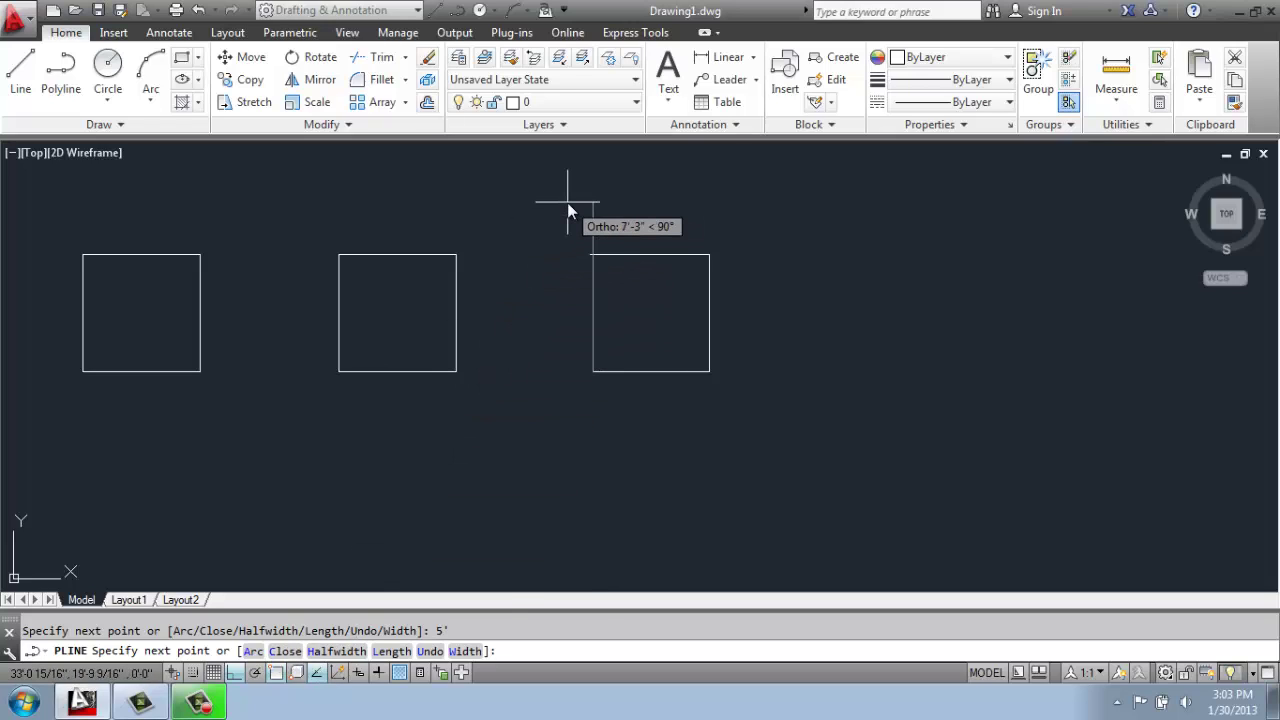
{"action": "type", "text": "c"}
{"action": "key", "text": "Return"}
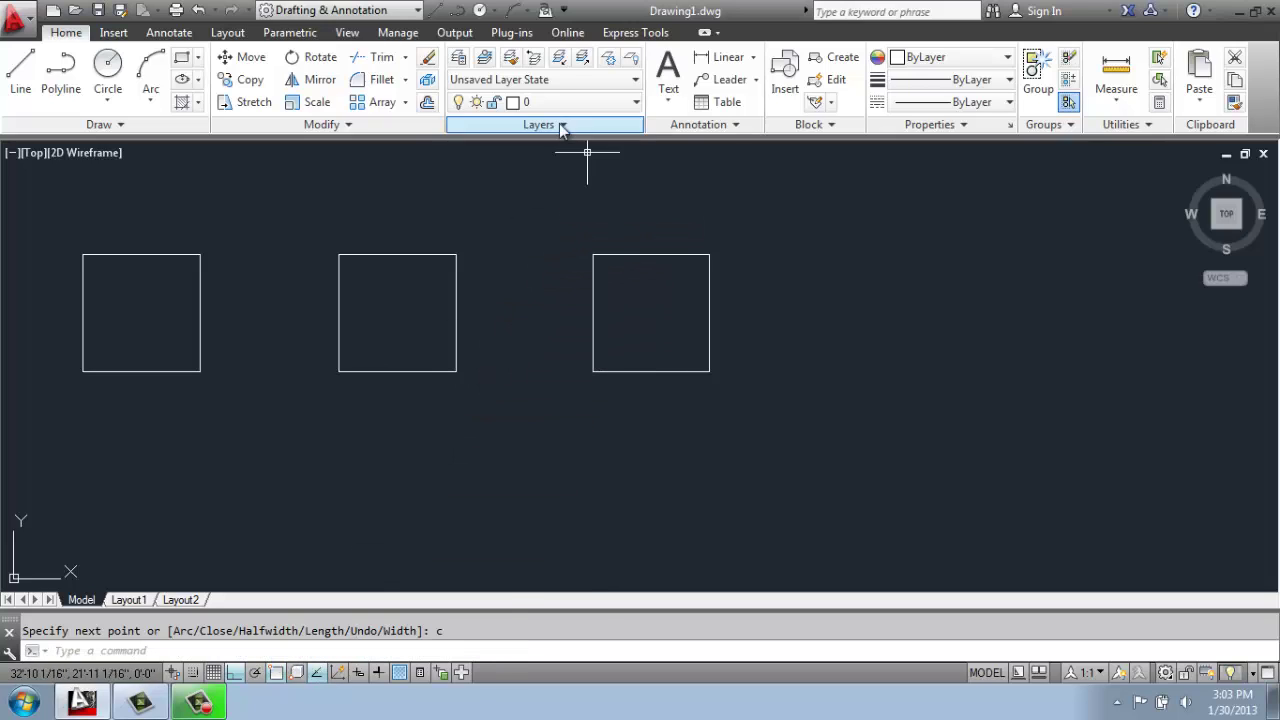
{"action": "middle_click_drag", "start_coordinate": [494, 182], "coordinate": [560, 157]}
{"action": "middle_click_drag", "start_coordinate": [566, 251], "coordinate": [577, 246]}
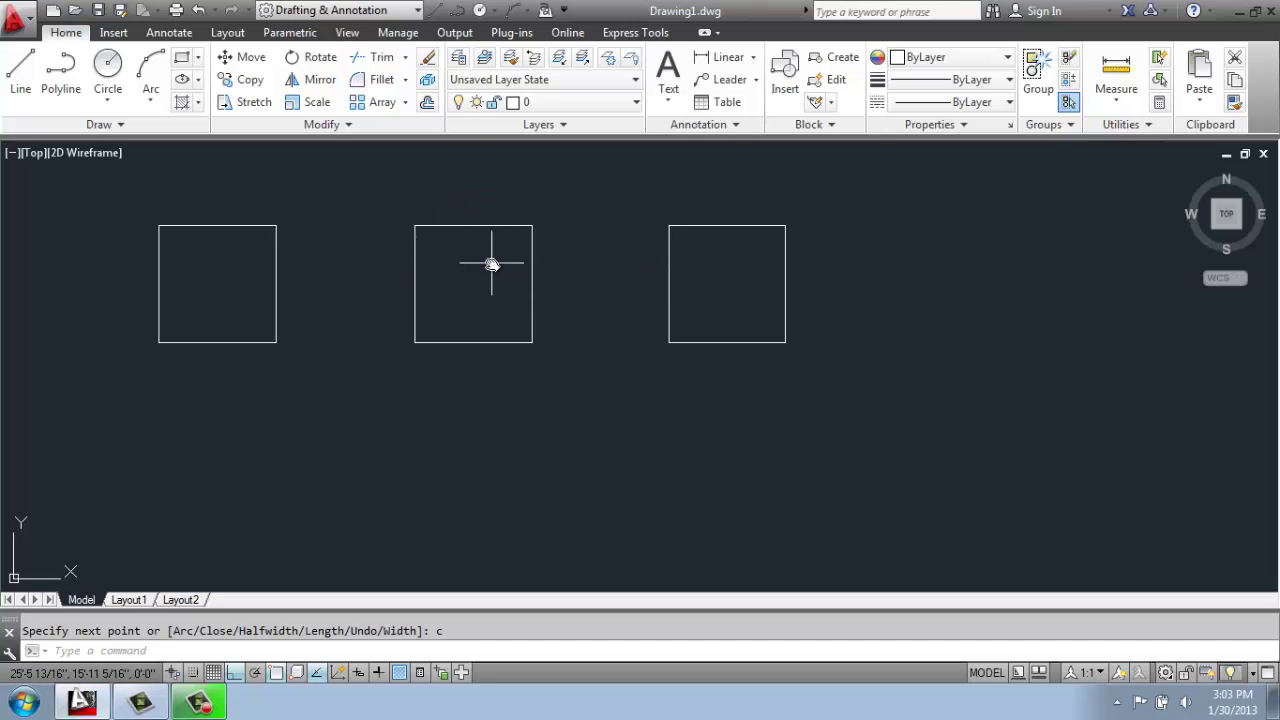
Copy all three squares straight down from a corner base point into a second row.
{"action": "left_click", "coordinate": [248, 84]}
{"action": "left_click", "coordinate": [851, 192]}
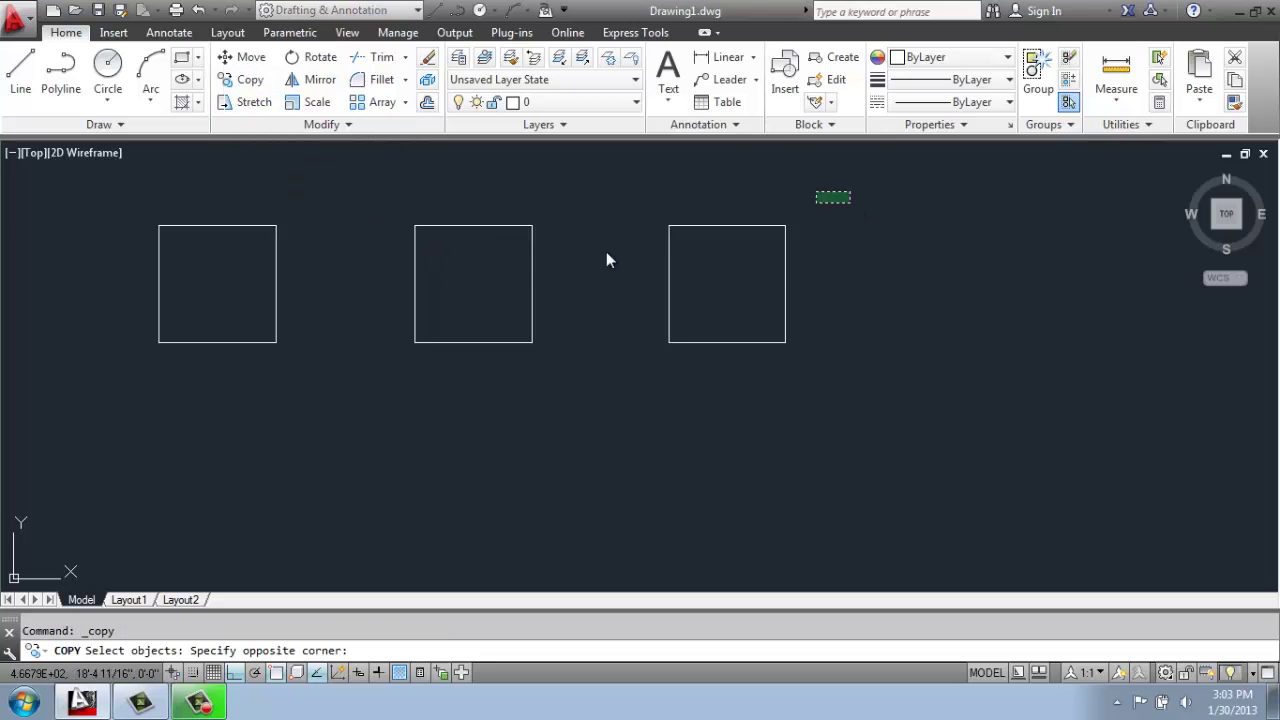
{"action": "left_click", "coordinate": [124, 381]}
{"action": "key", "text": "Return"}
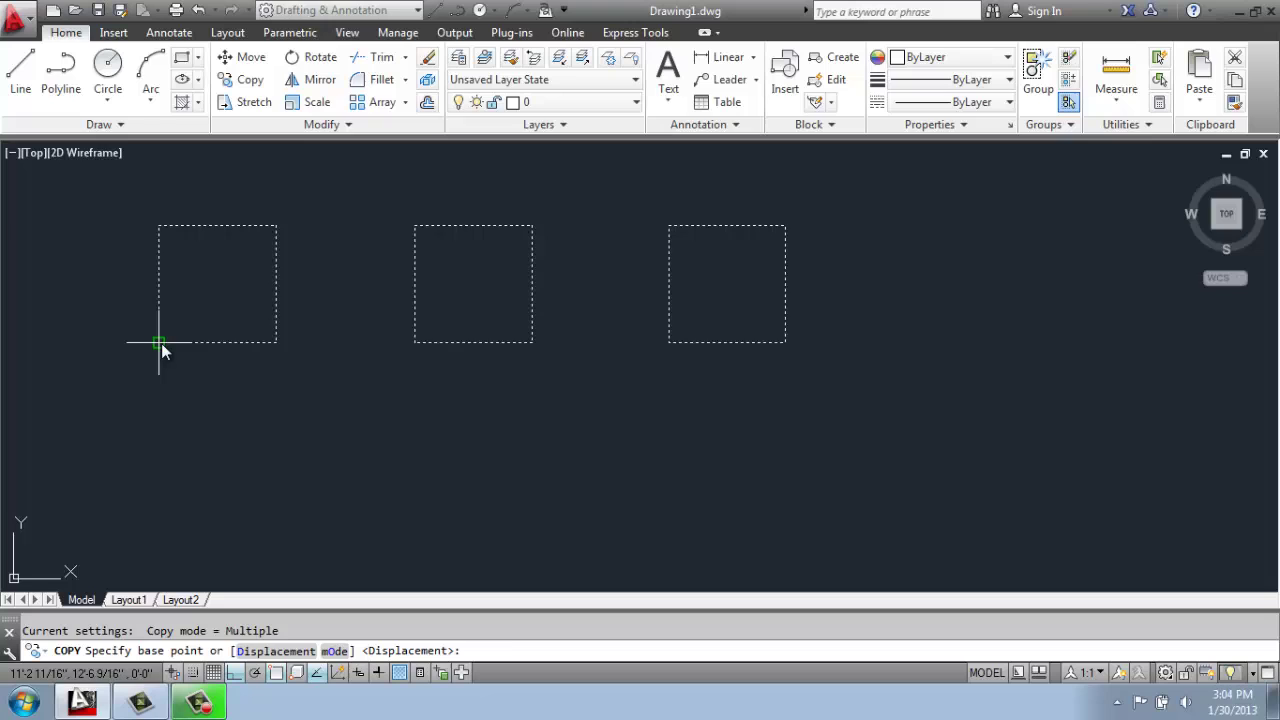
{"action": "left_click", "coordinate": [159, 342]}
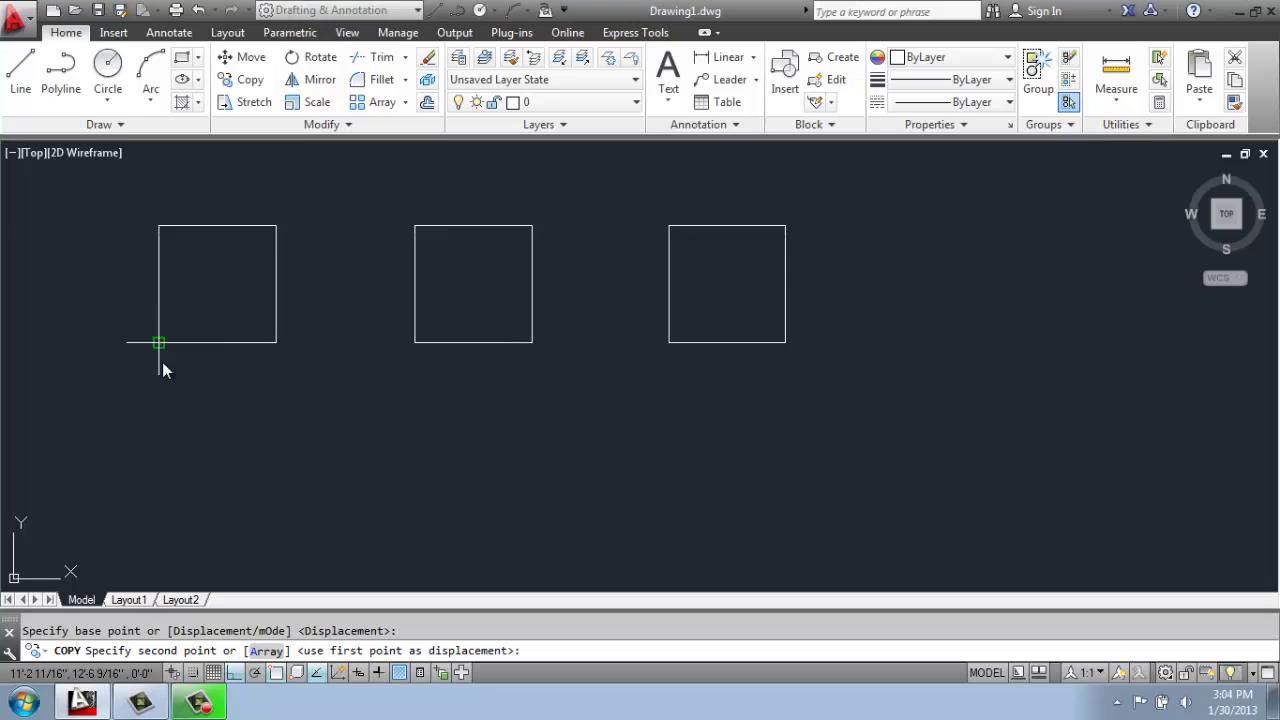
{"action": "left_click", "coordinate": [179, 560]}
{"action": "key", "text": "Return"}
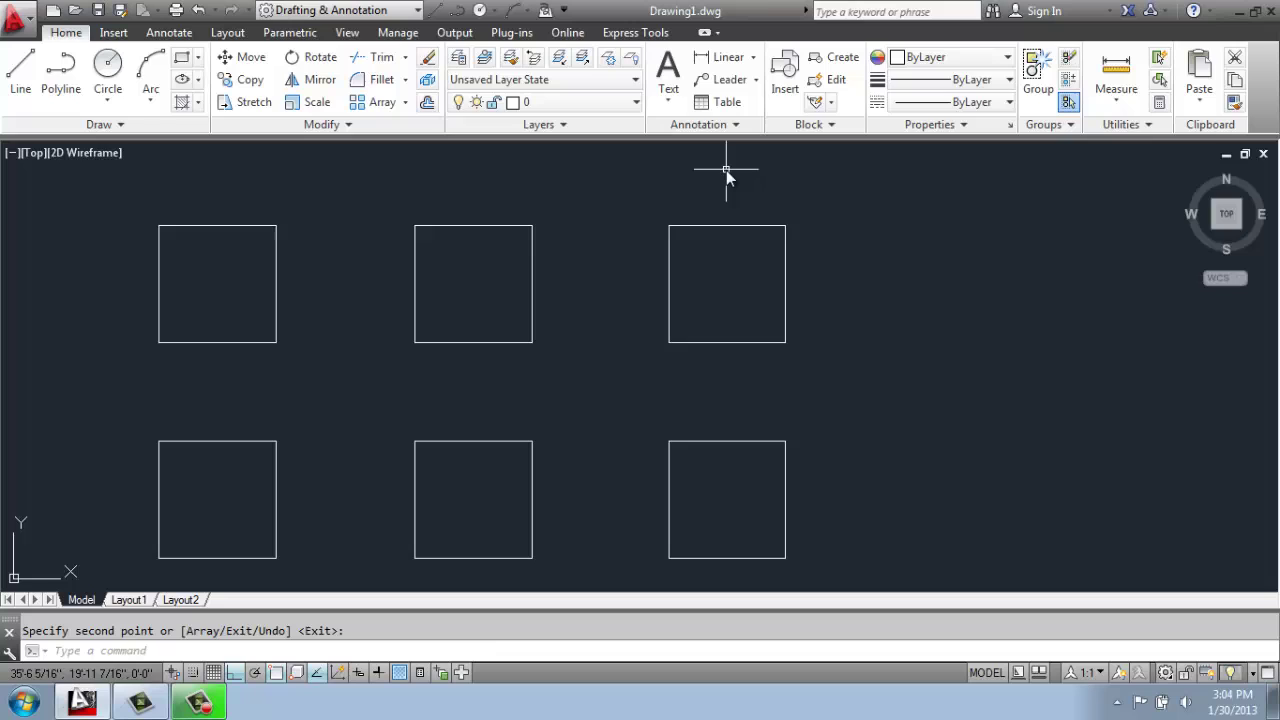
{"action": "middle_click_drag", "start_coordinate": [357, 420], "coordinate": [537, 411]}
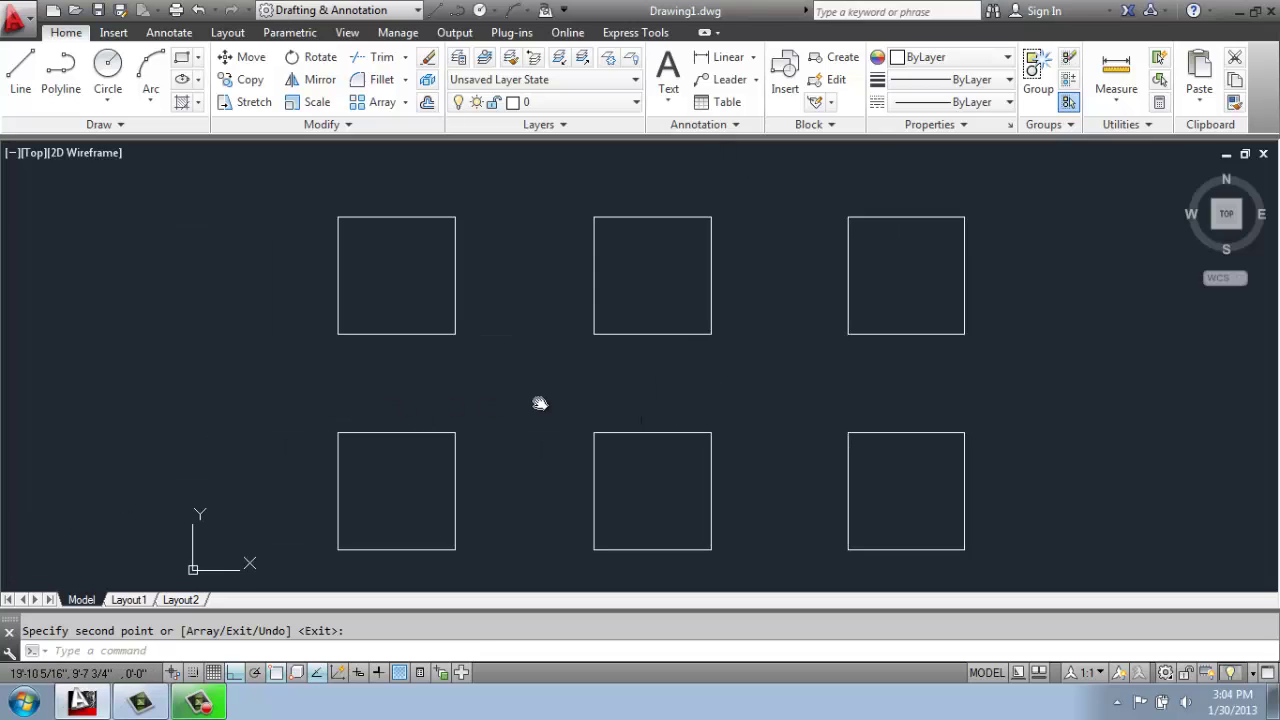
Fillet the top-left square's top-left corner with a 6-inch radius.
{"action": "left_click", "coordinate": [378, 80]}
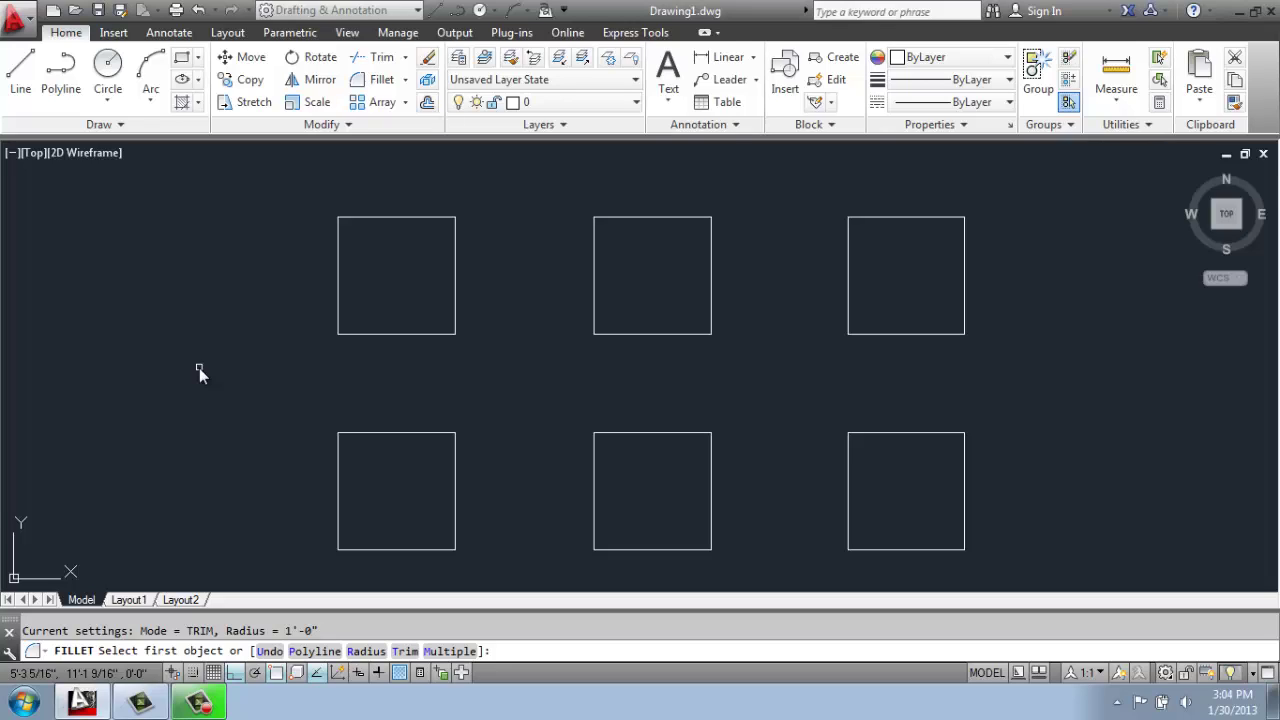
{"action": "type", "text": "r"}
{"action": "key", "text": "Return"}
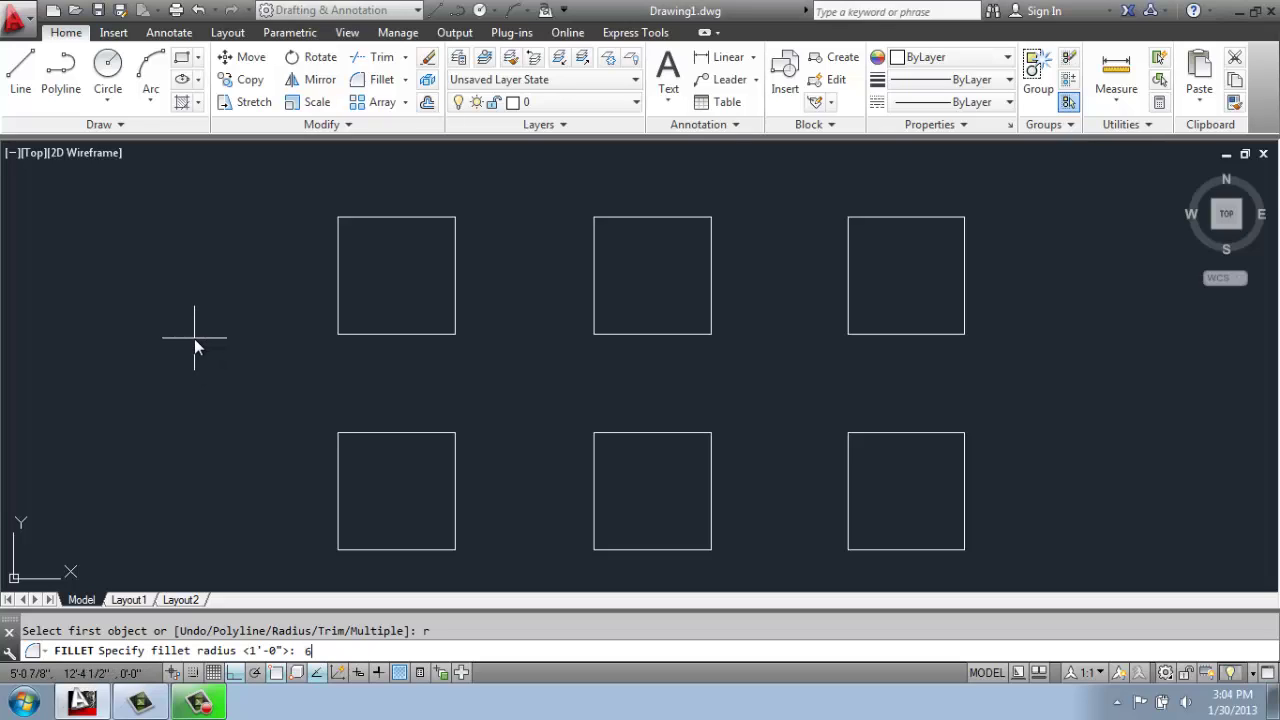
{"action": "key", "text": "Return"}
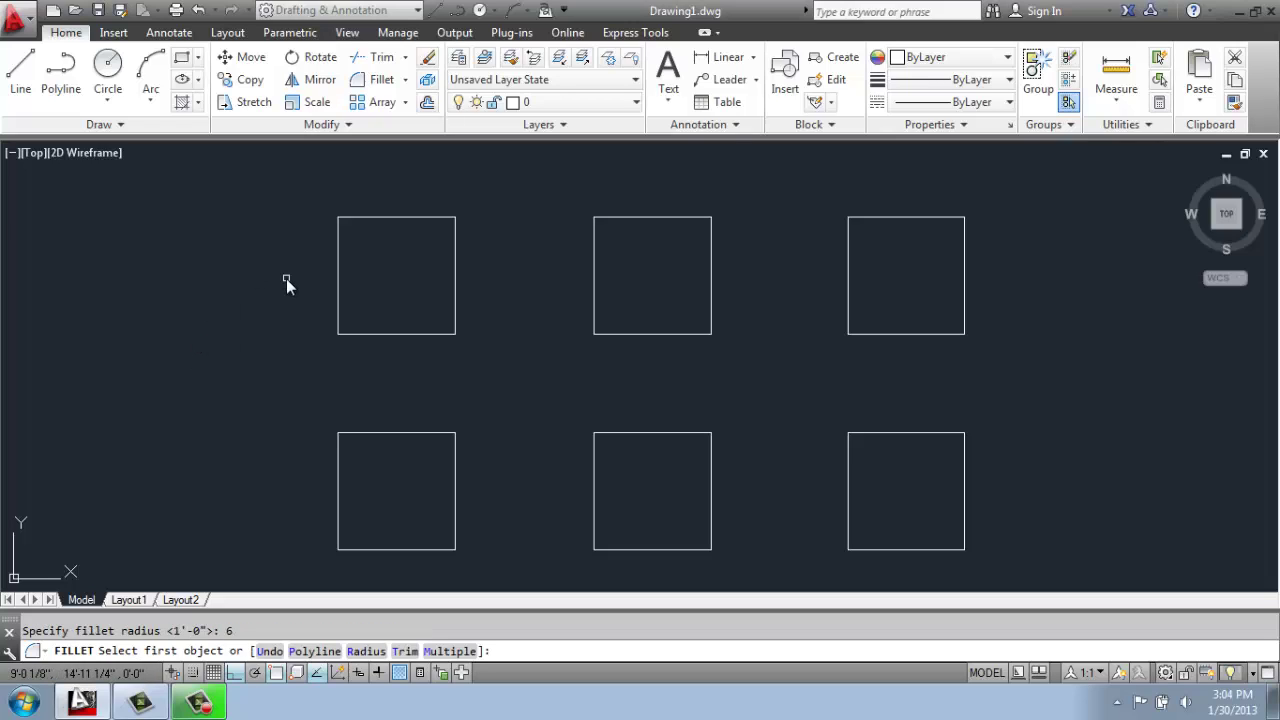
{"action": "left_click", "coordinate": [368, 217]}
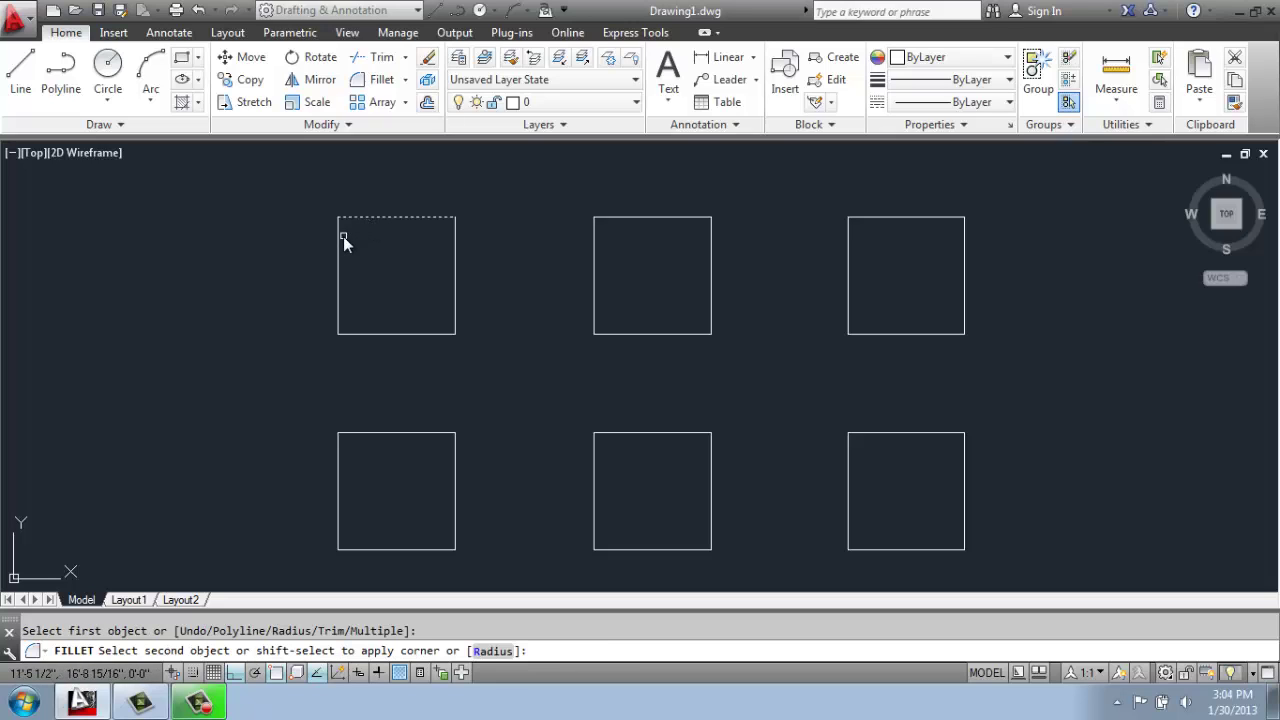
{"action": "left_click", "coordinate": [338, 246]}
{"action": "scroll", "coordinate": [336, 246], "scroll_direction": "up", "scroll_amount": 6}
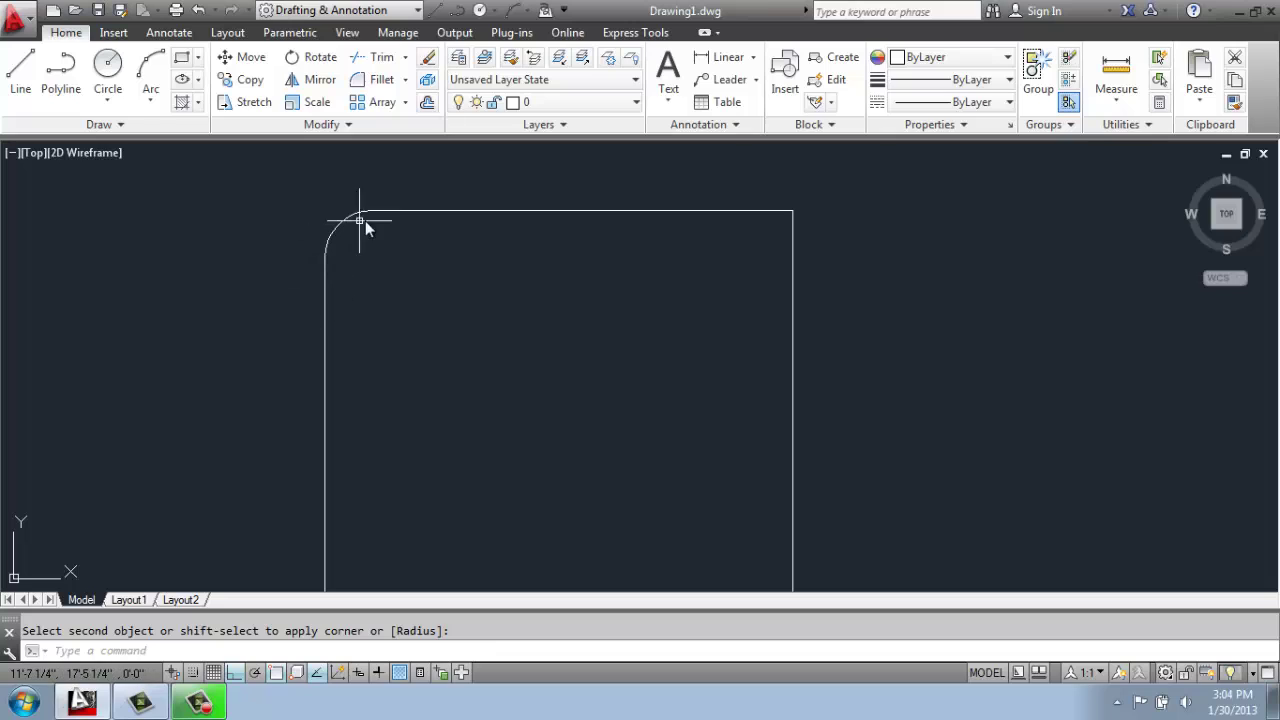
Fillet the same square's top-right corner with a 12-inch radius.
{"action": "left_click", "coordinate": [379, 82]}
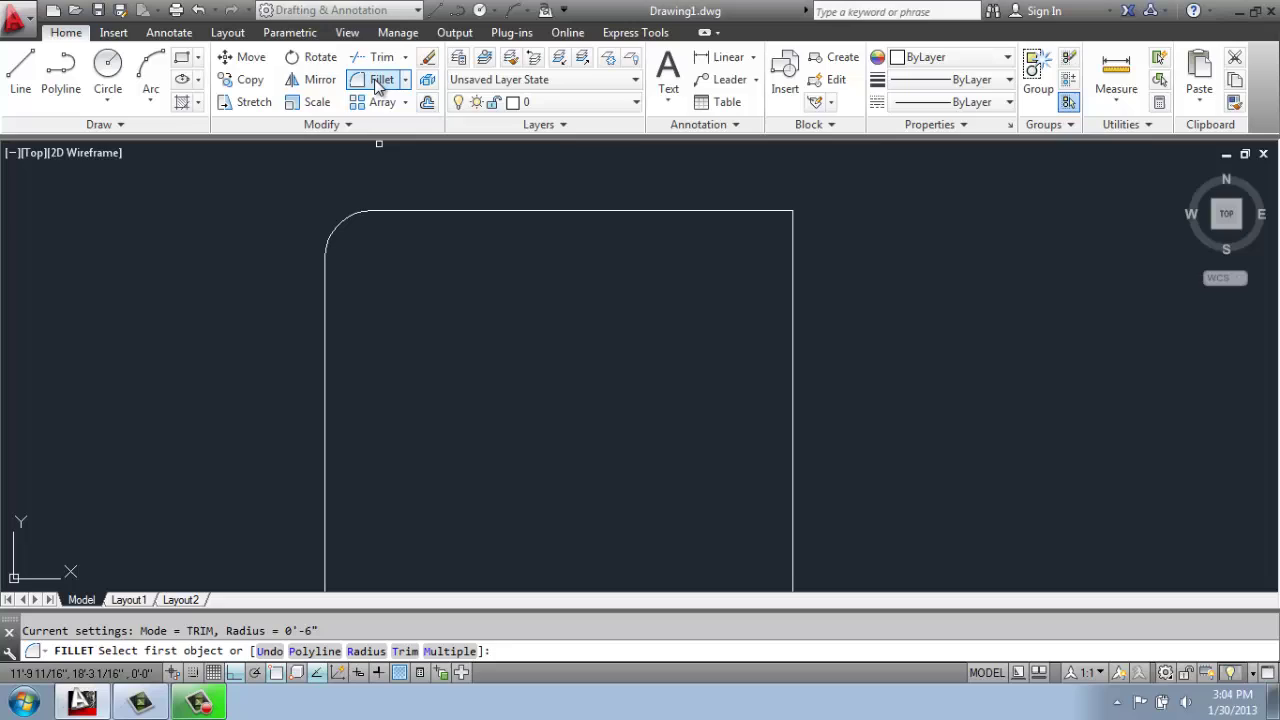
{"action": "type", "text": "r"}
{"action": "key", "text": "Return"}
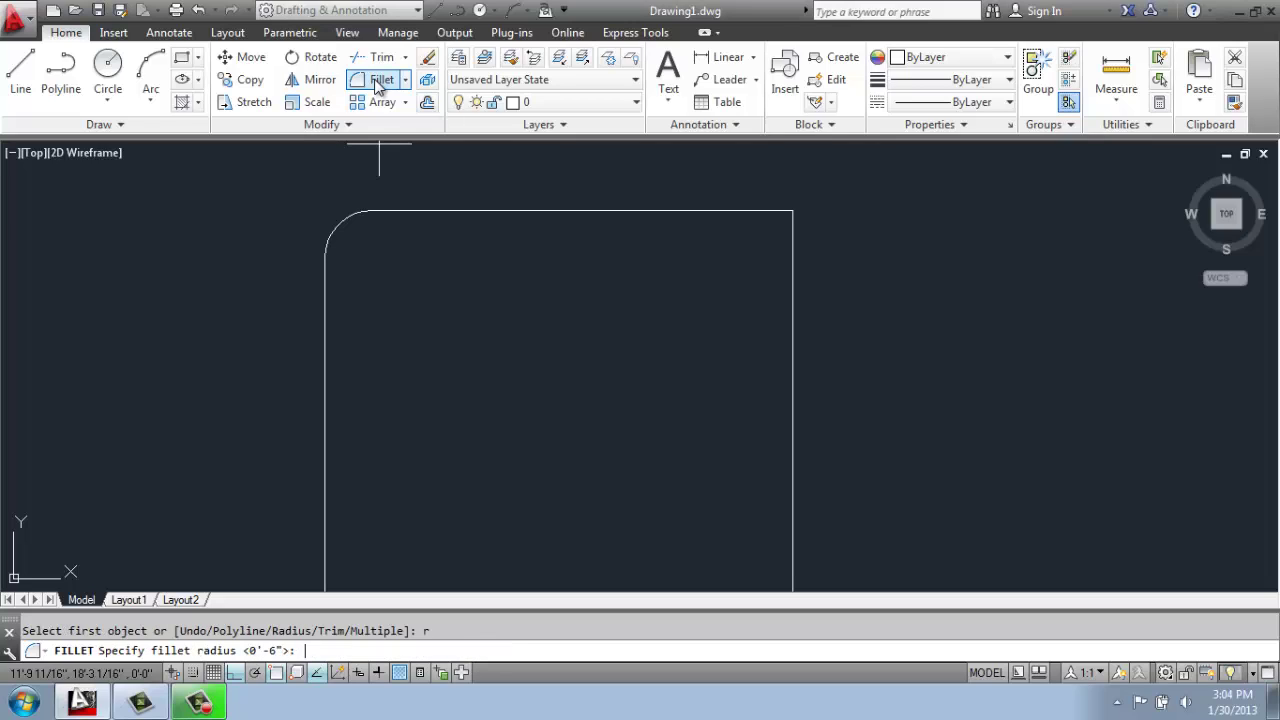
{"action": "type", "text": "12"}
{"action": "key", "text": "Return"}
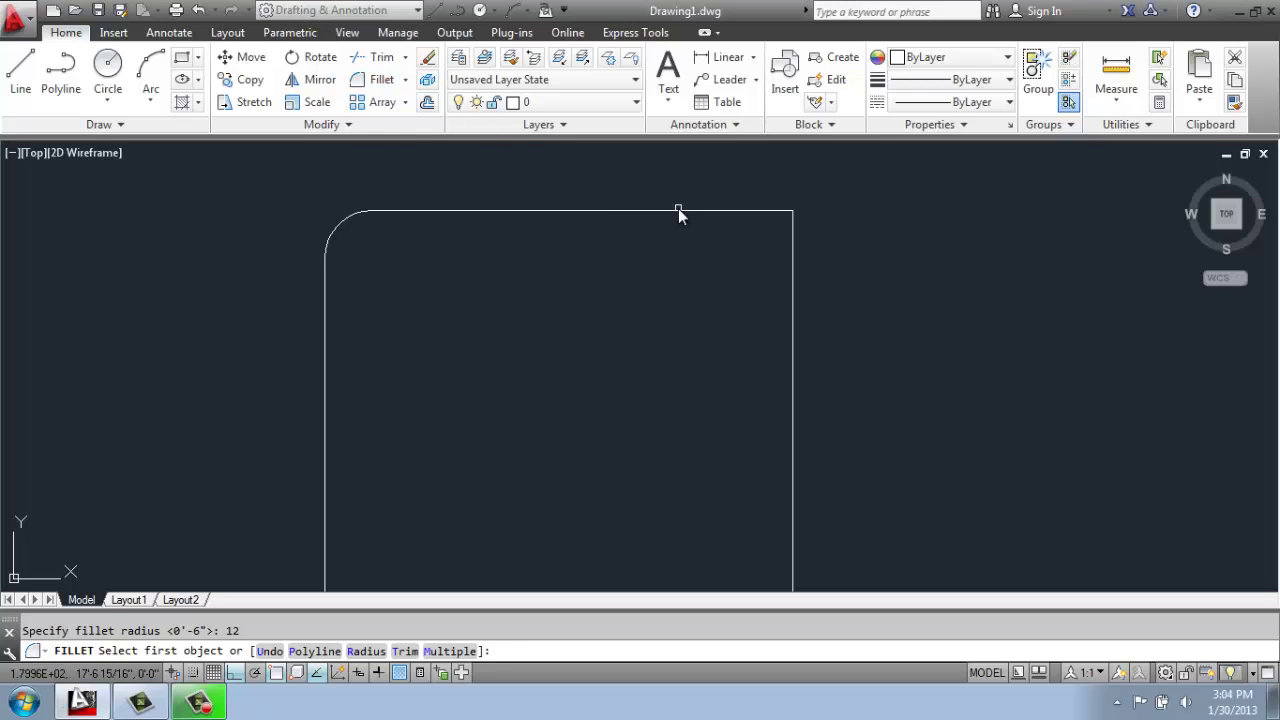
{"action": "left_click", "coordinate": [674, 212]}
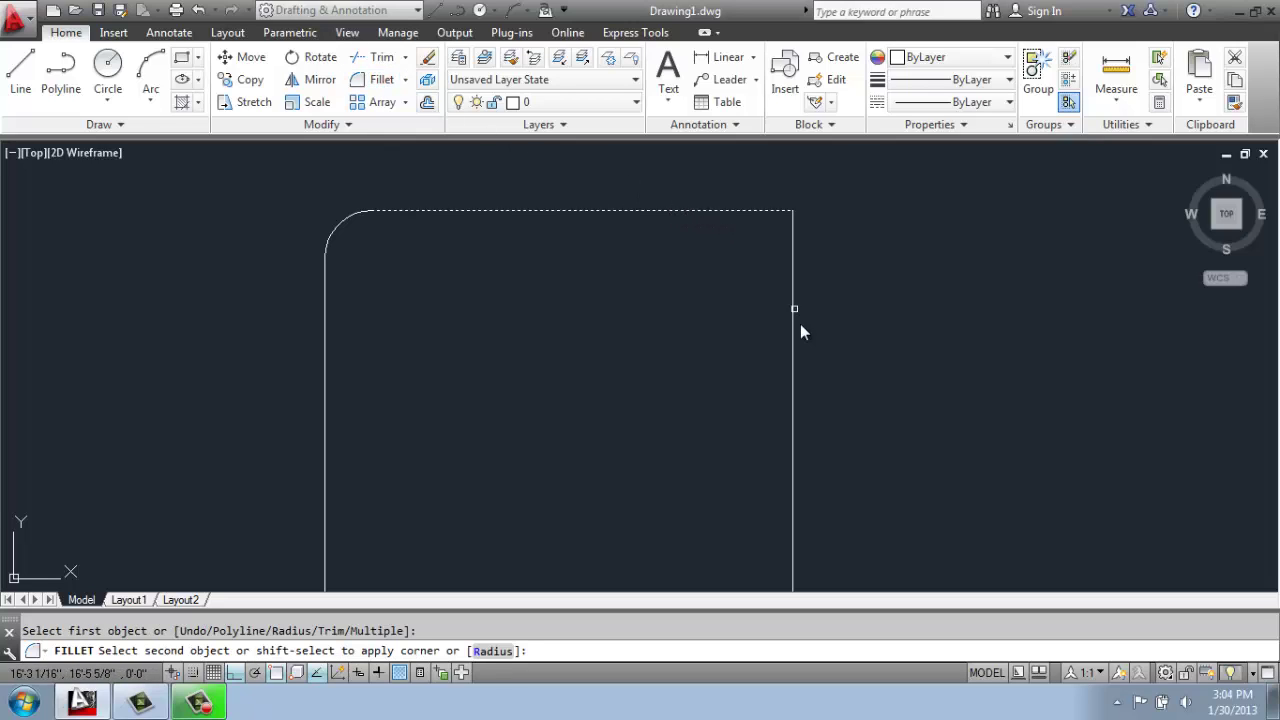
{"action": "mouse_move", "coordinate": [794, 336]}
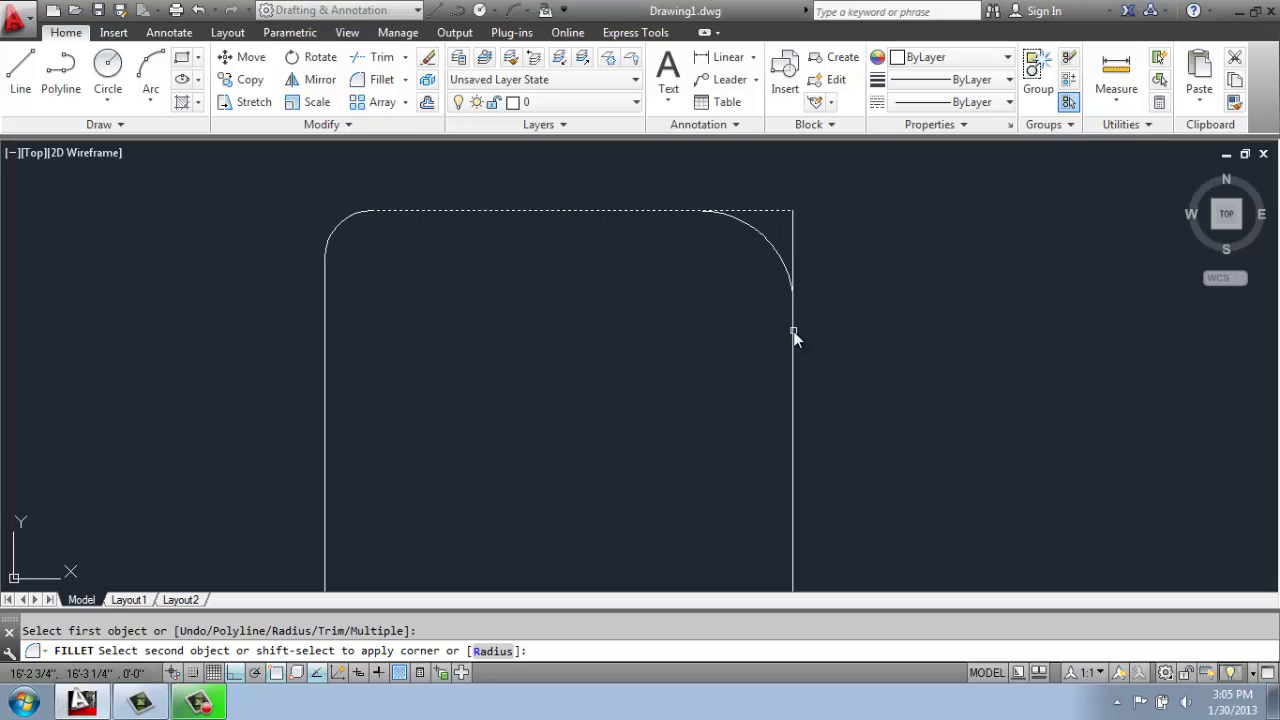
{"action": "left_click", "coordinate": [794, 336]}
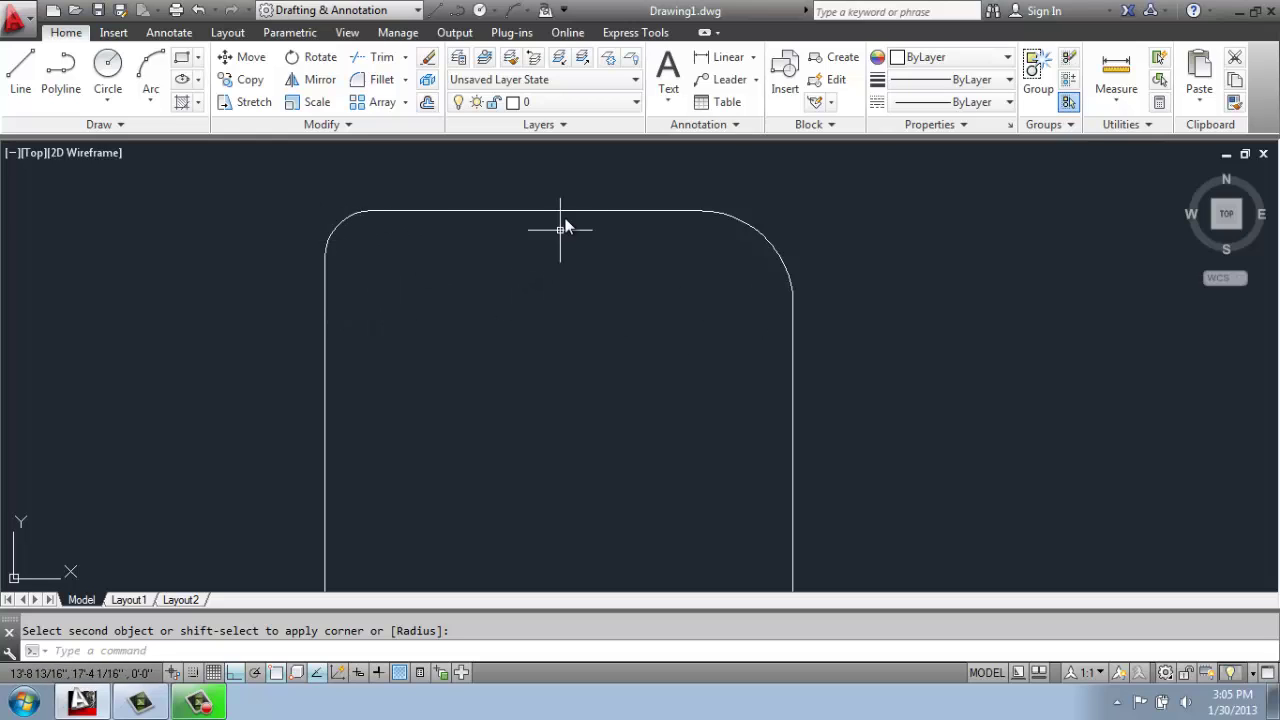
Fillet the middle top square's polyline corners together at a 1'-0" radius.
{"action": "scroll", "coordinate": [637, 300], "scroll_direction": "down", "scroll_amount": 5}
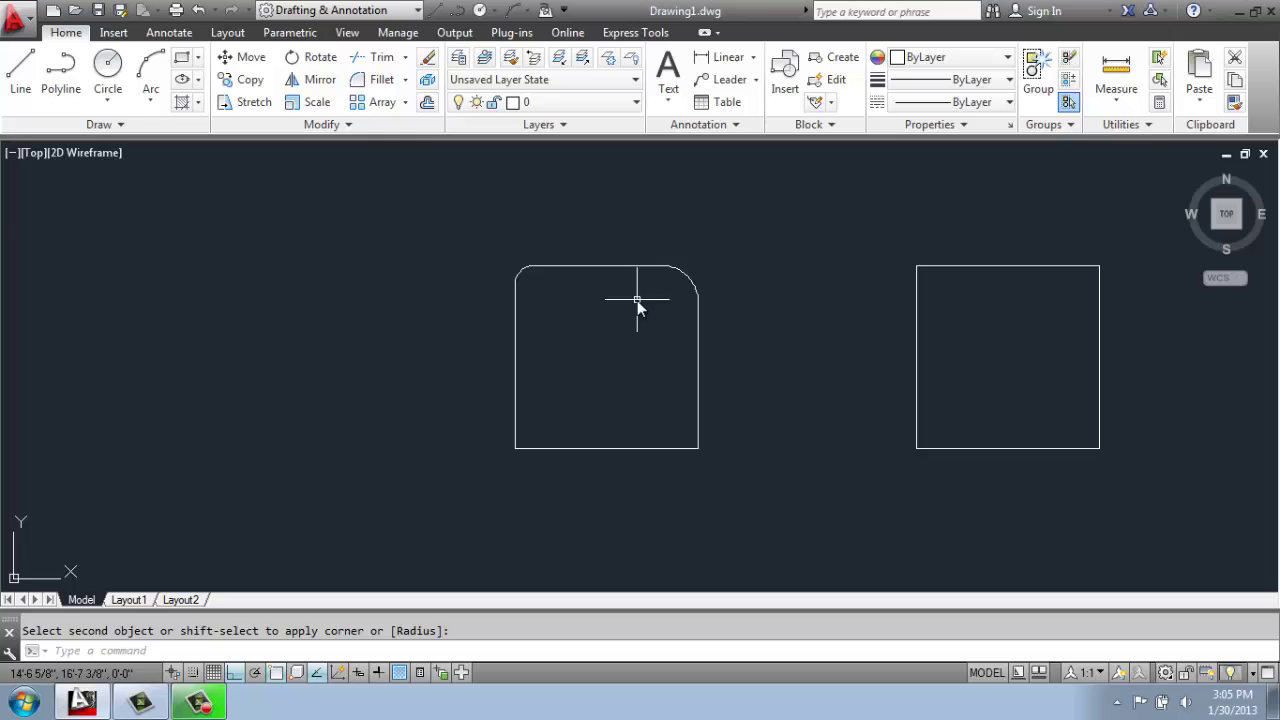
{"action": "mouse_move", "coordinate": [637, 300]}
{"action": "middle_mouse_down"}
{"action": "mouse_move", "coordinate": [471, 243]}
{"action": "mouse_move", "coordinate": [435, 250]}
{"action": "middle_mouse_up"}
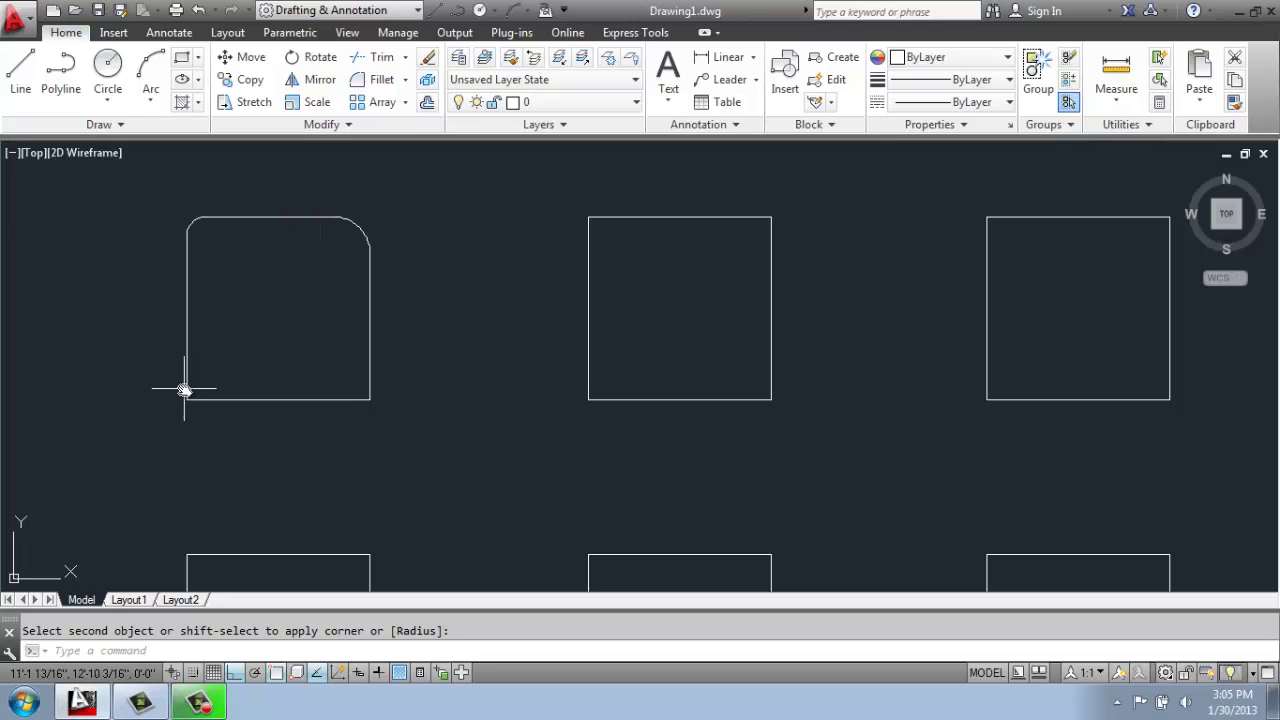
{"action": "left_click", "coordinate": [357, 85]}
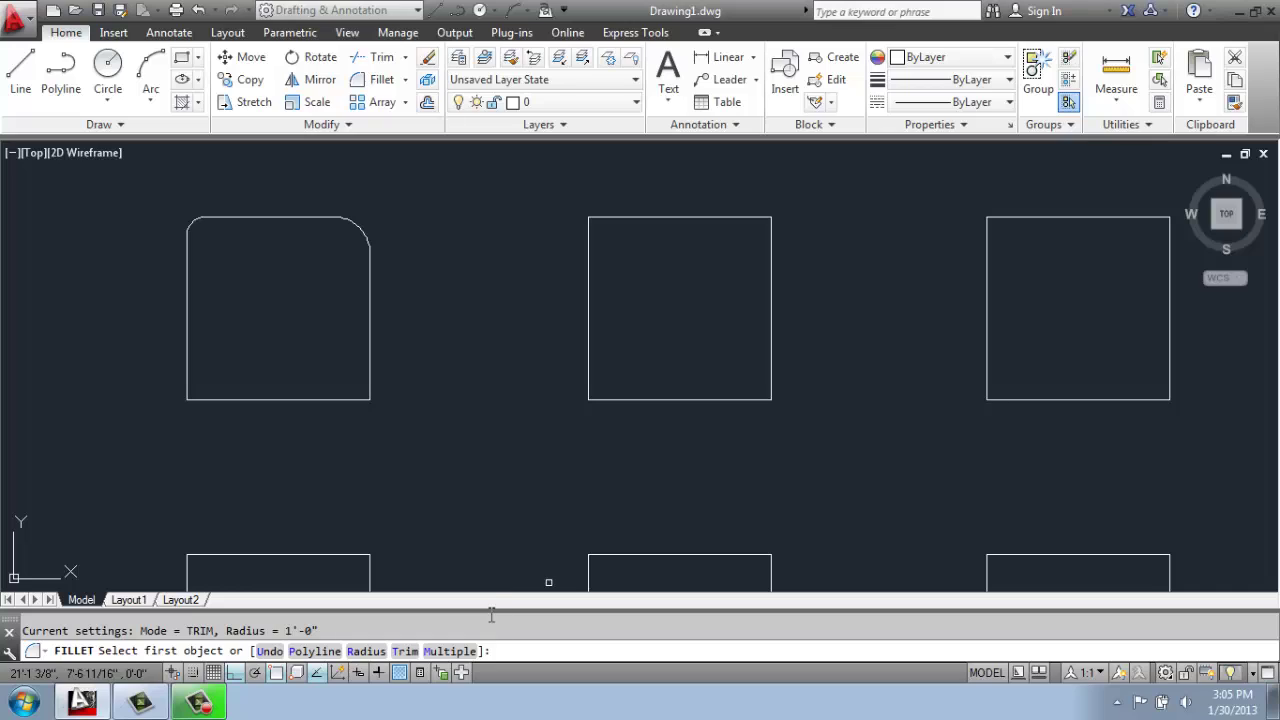
{"action": "key", "text": "Return"}
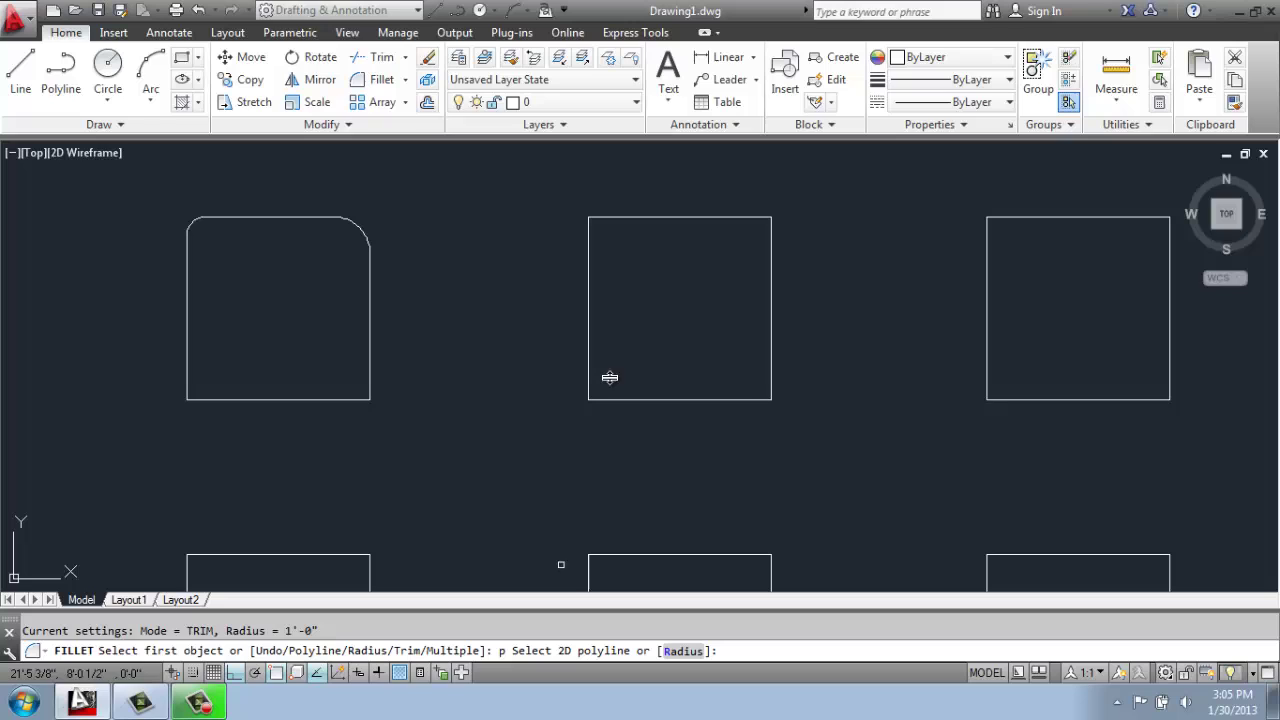
{"action": "middle_click_drag", "start_coordinate": [822, 291], "coordinate": [600, 280]}
{"action": "left_click", "coordinate": [533, 209]}
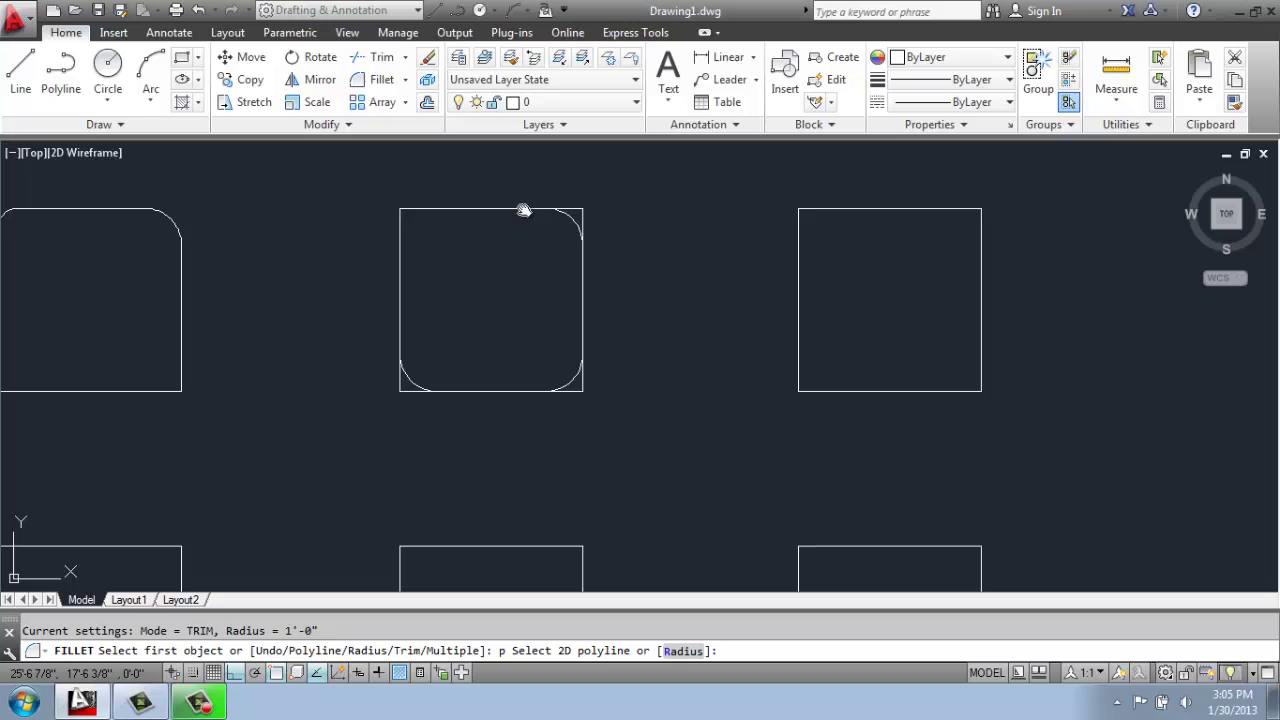
{"action": "left_click", "coordinate": [523, 210]}
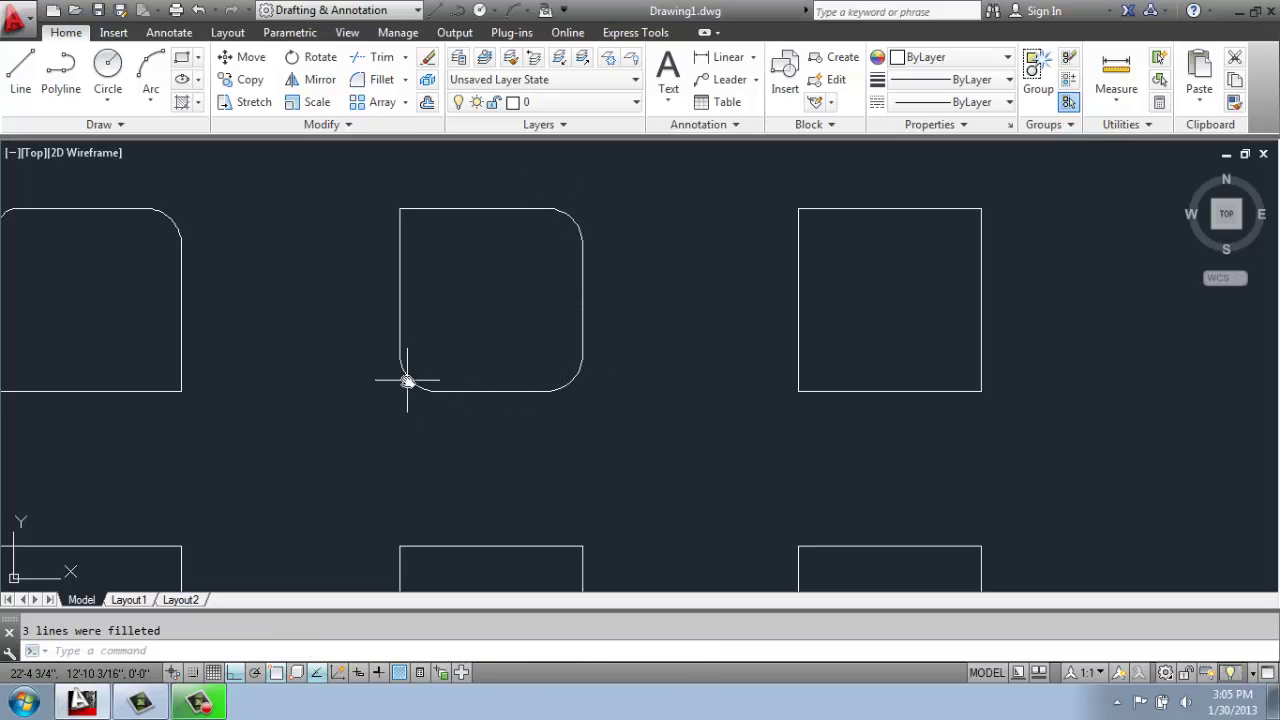
Fillet all four corners of the top-right polyline square at 1'-0" using the Polyline option.
{"action": "left_click", "coordinate": [383, 81]}
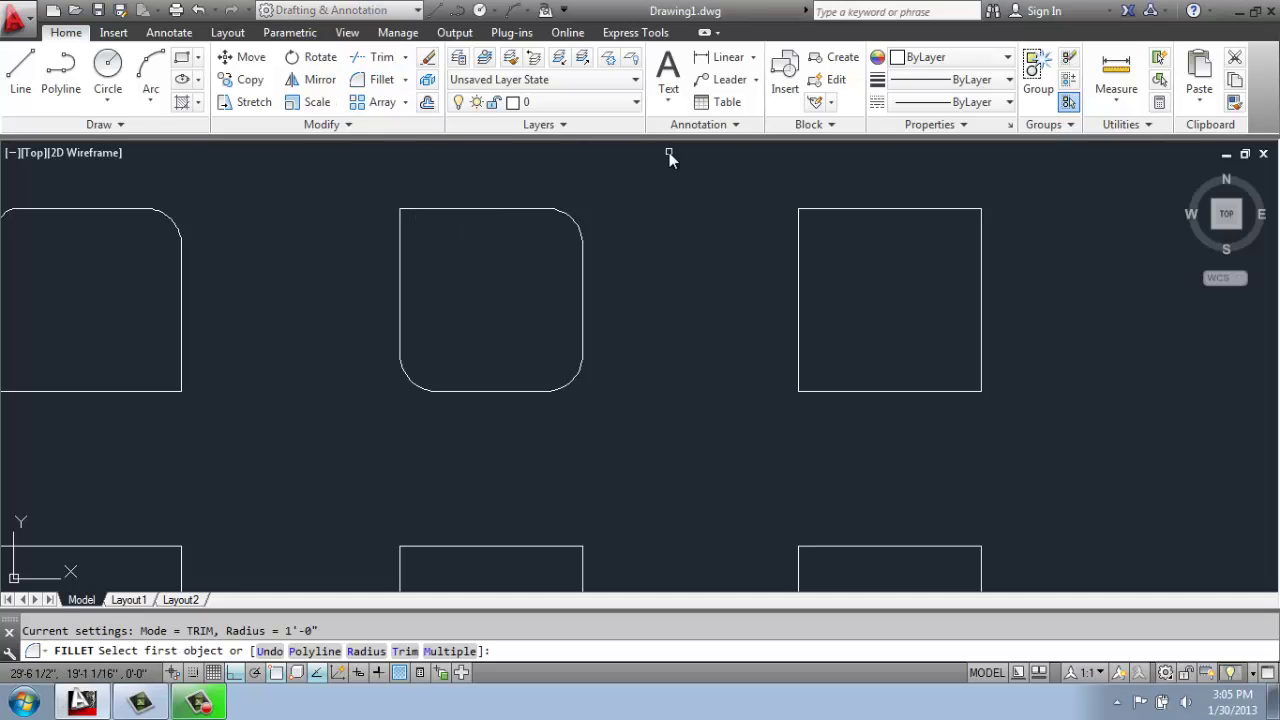
{"action": "type", "text": "p"}
{"action": "key", "text": "Return"}
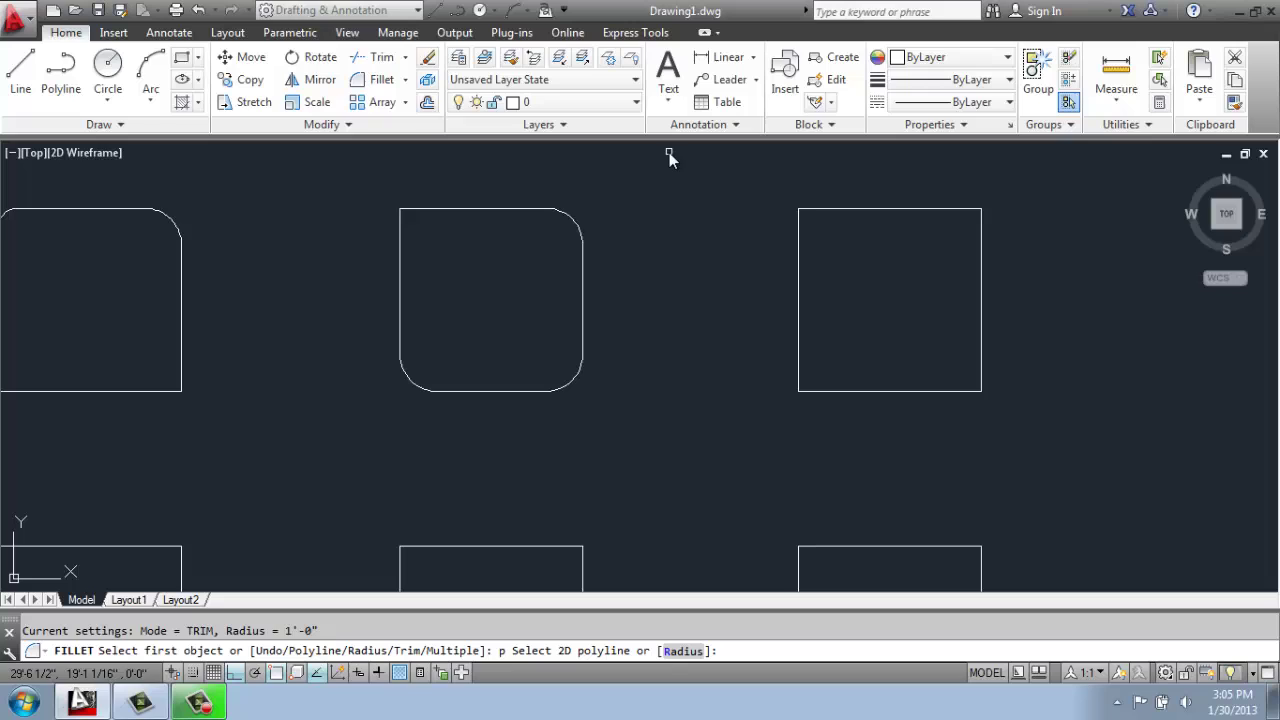
{"action": "left_click", "coordinate": [845, 208]}
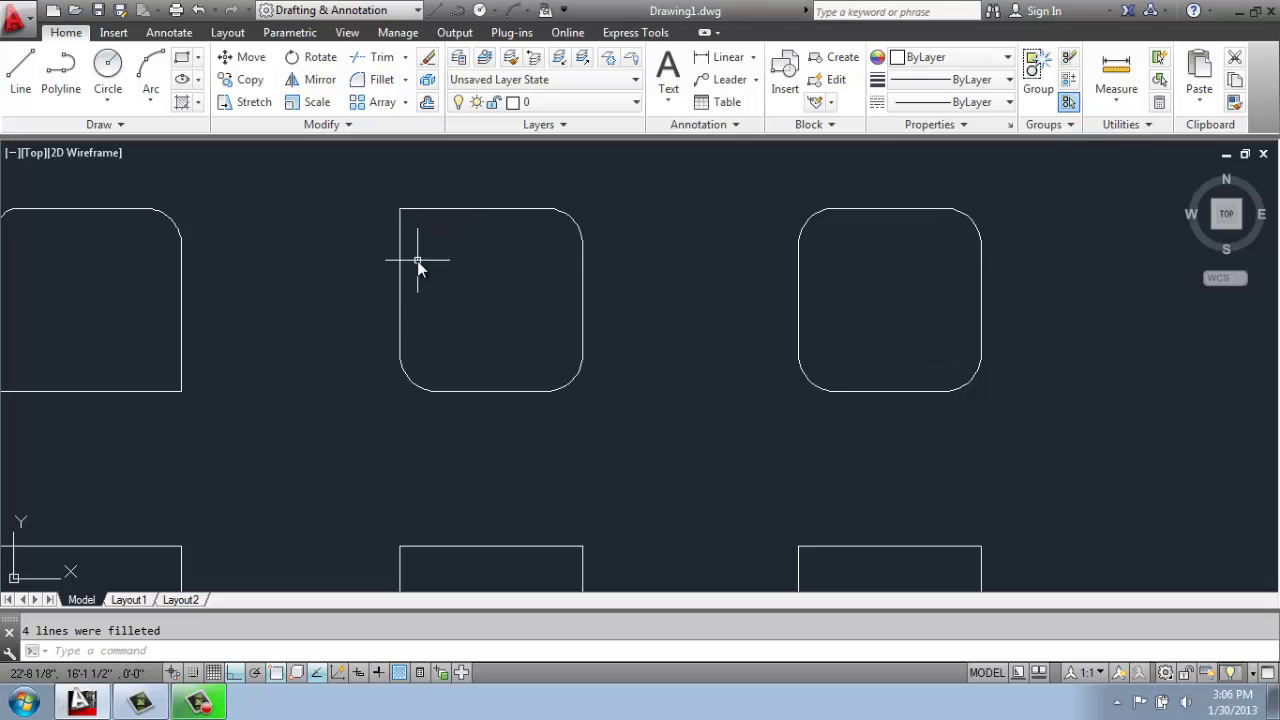
Pan and zoom until the filleted top row fills the viewport.
{"action": "scroll", "coordinate": [579, 296], "scroll_direction": "down", "scroll_amount": 2}
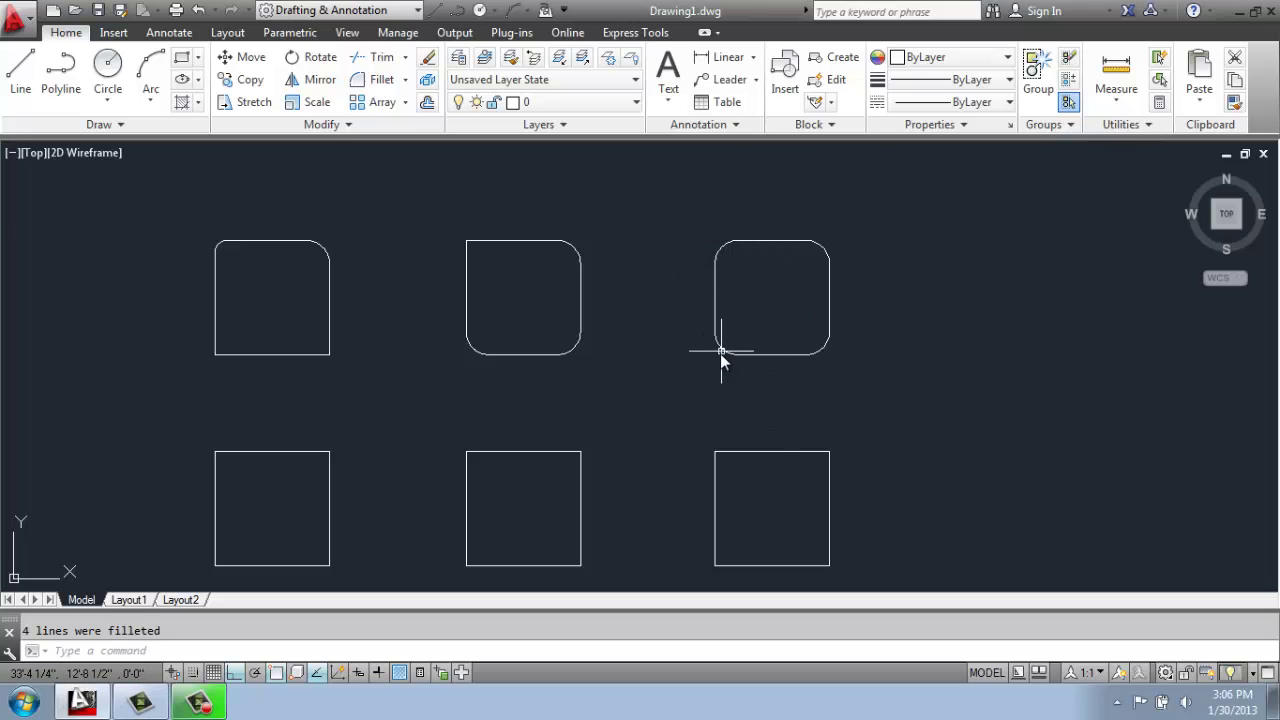
{"action": "mouse_move", "coordinate": [598, 380]}
{"action": "middle_mouse_down"}
{"action": "mouse_move", "coordinate": [651, 334]}
{"action": "mouse_move", "coordinate": [692, 322]}
{"action": "middle_mouse_up"}
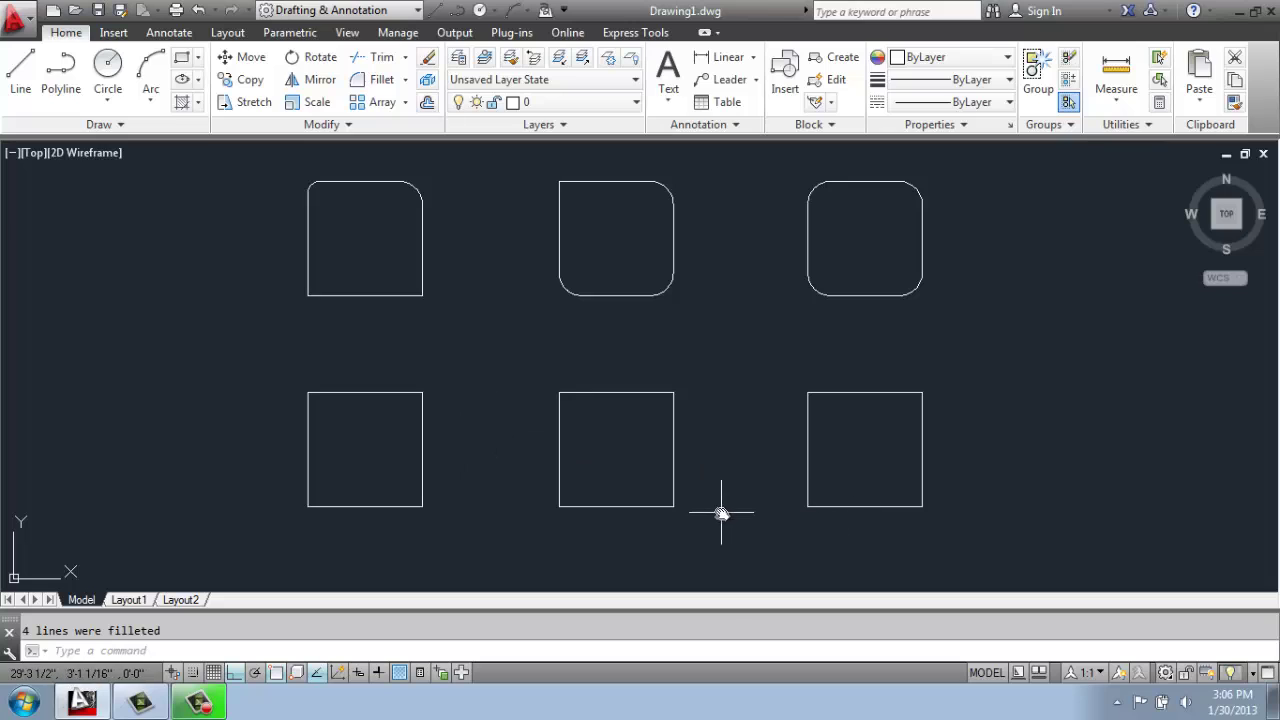
{"action": "middle_click_drag", "start_coordinate": [720, 514], "coordinate": [724, 498]}
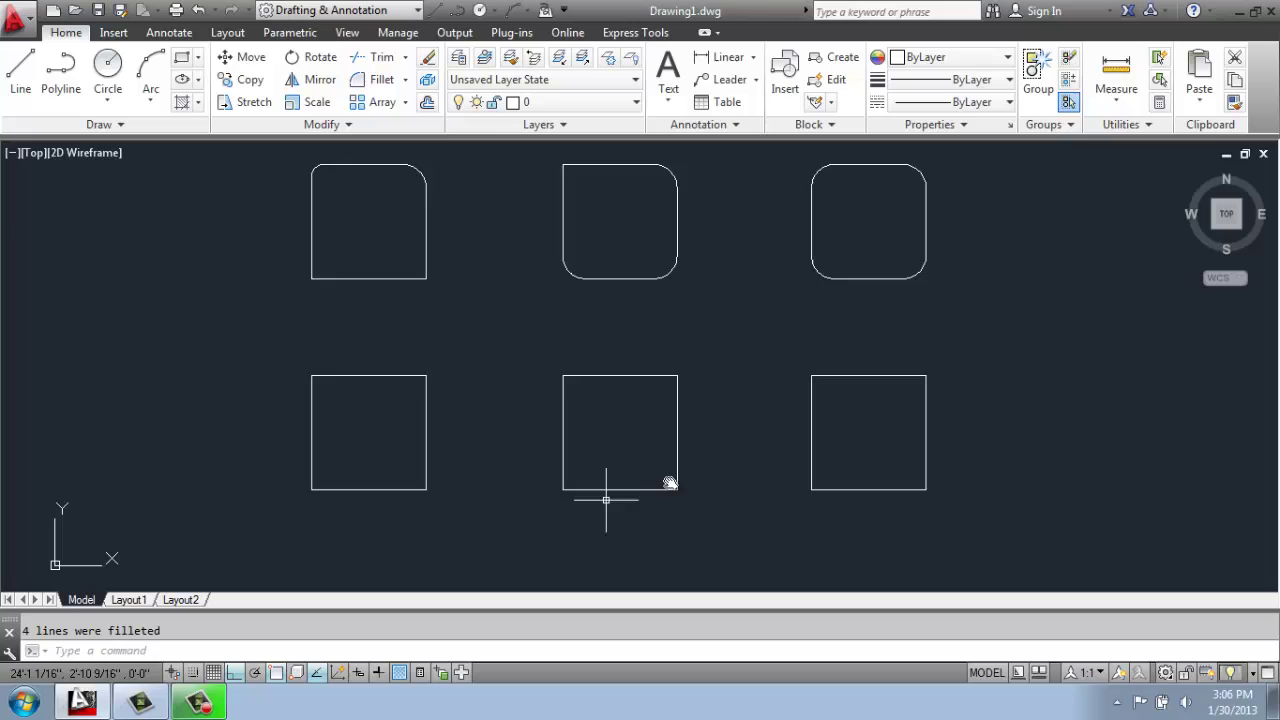
{"action": "scroll", "coordinate": [677, 473], "scroll_direction": "up", "scroll_amount": 2}
{"action": "middle_click_drag", "start_coordinate": [677, 473], "coordinate": [681, 511]}
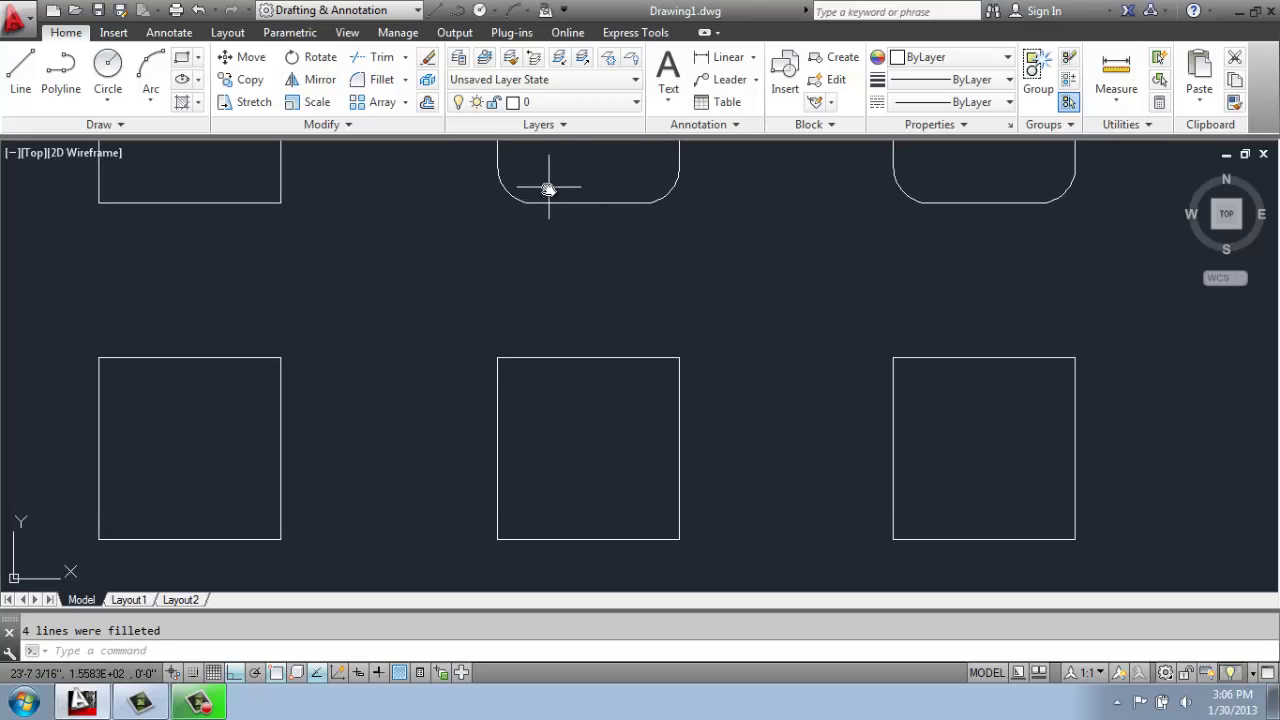
{"action": "middle_click_drag", "start_coordinate": [531, 194], "coordinate": [566, 330]}
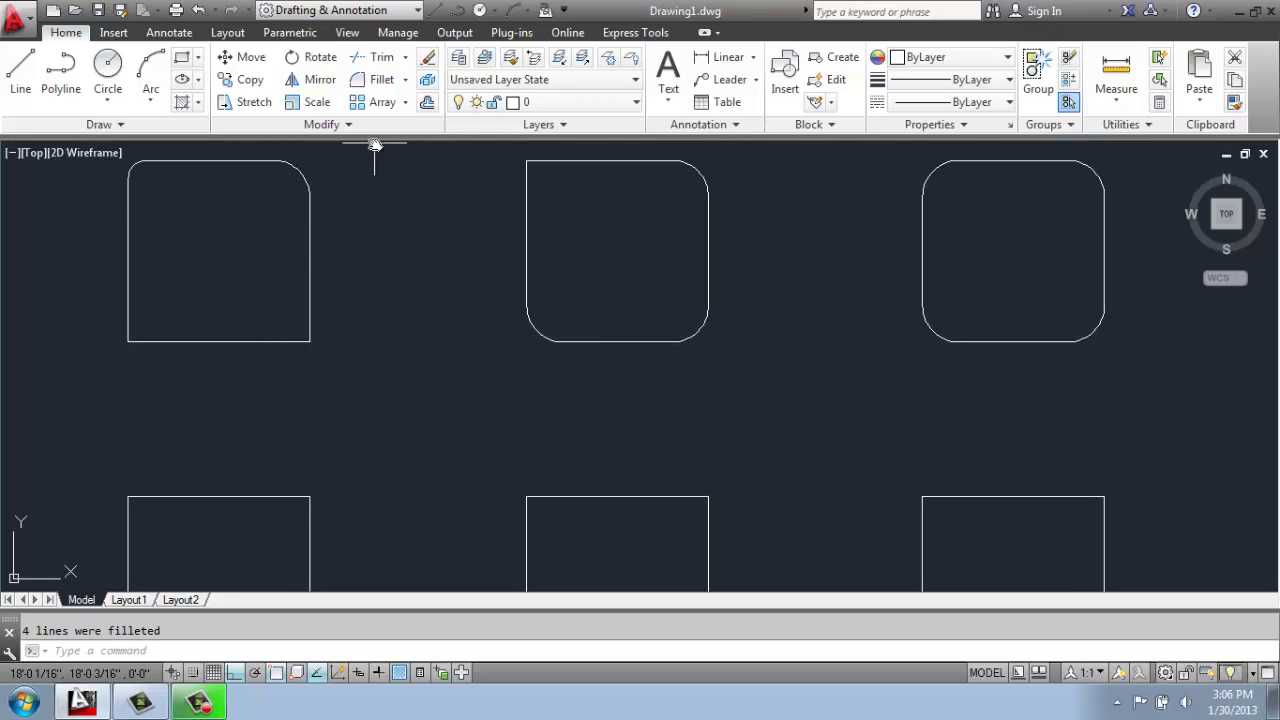
Square off the left top square's top-right corner with a zero-radius fillet.
{"action": "left_click", "coordinate": [382, 80]}
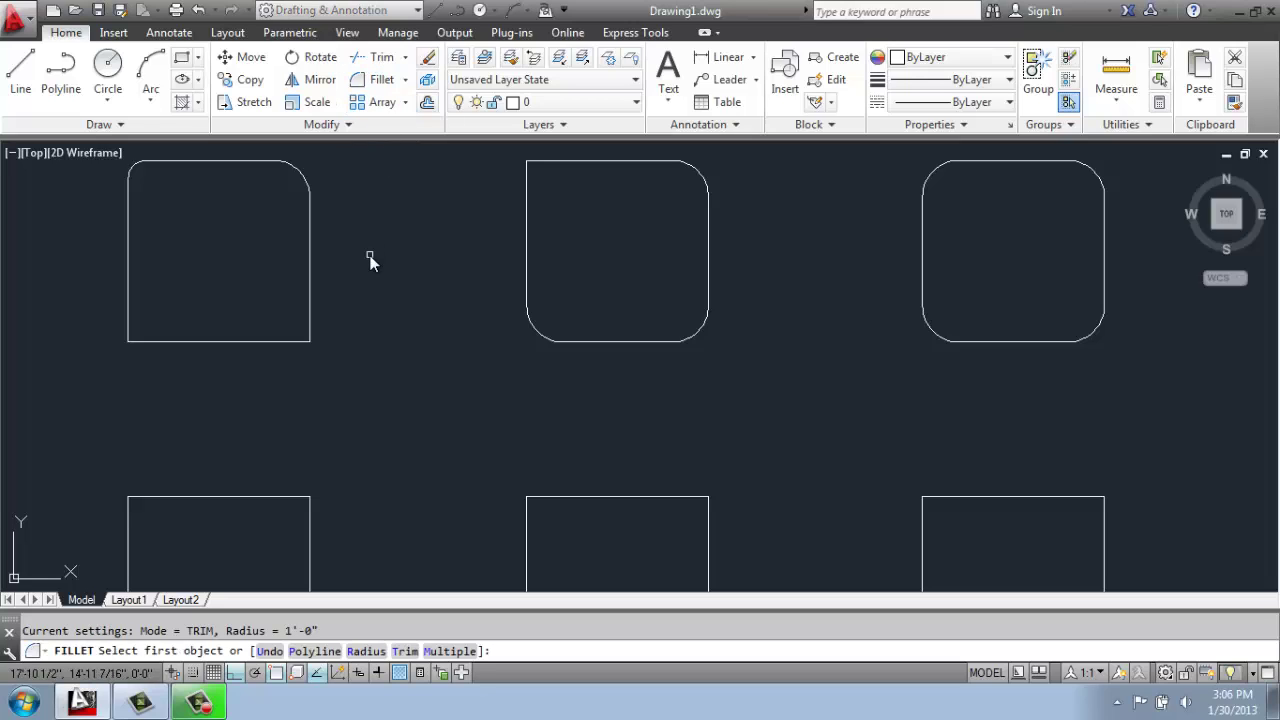
{"action": "type", "text": "r"}
{"action": "key", "text": "Return"}
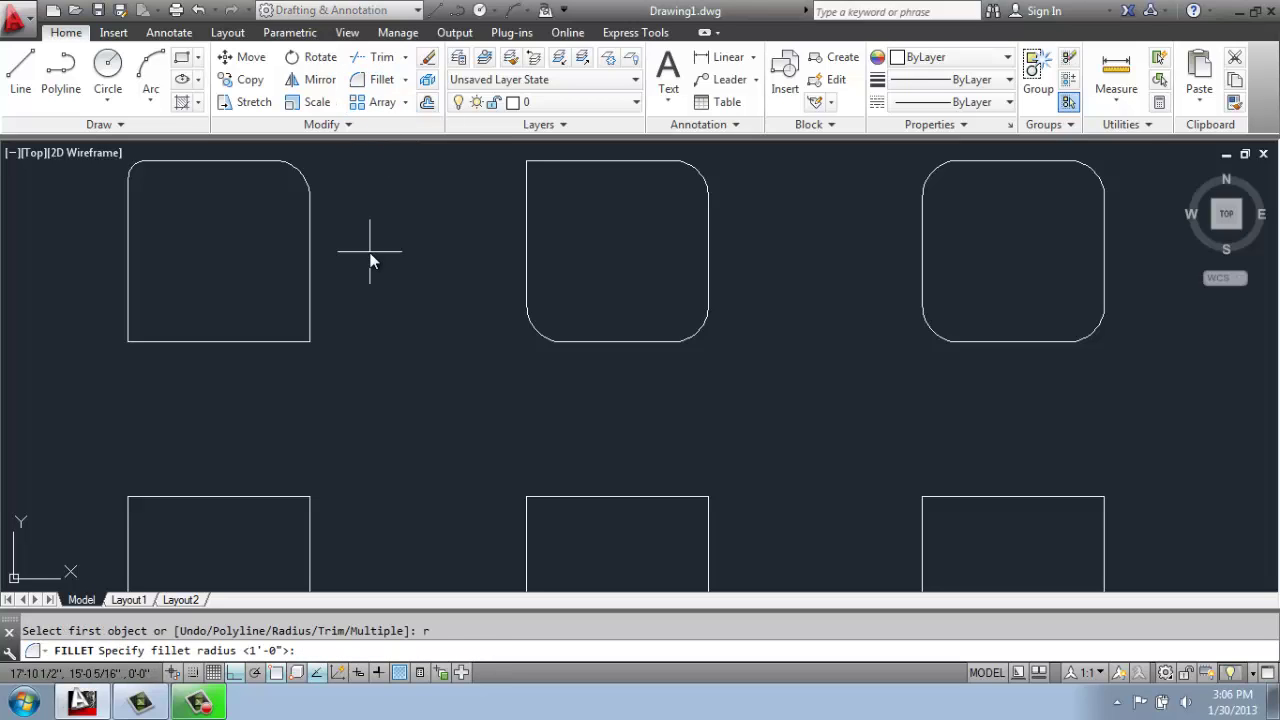
{"action": "key", "text": "Return"}
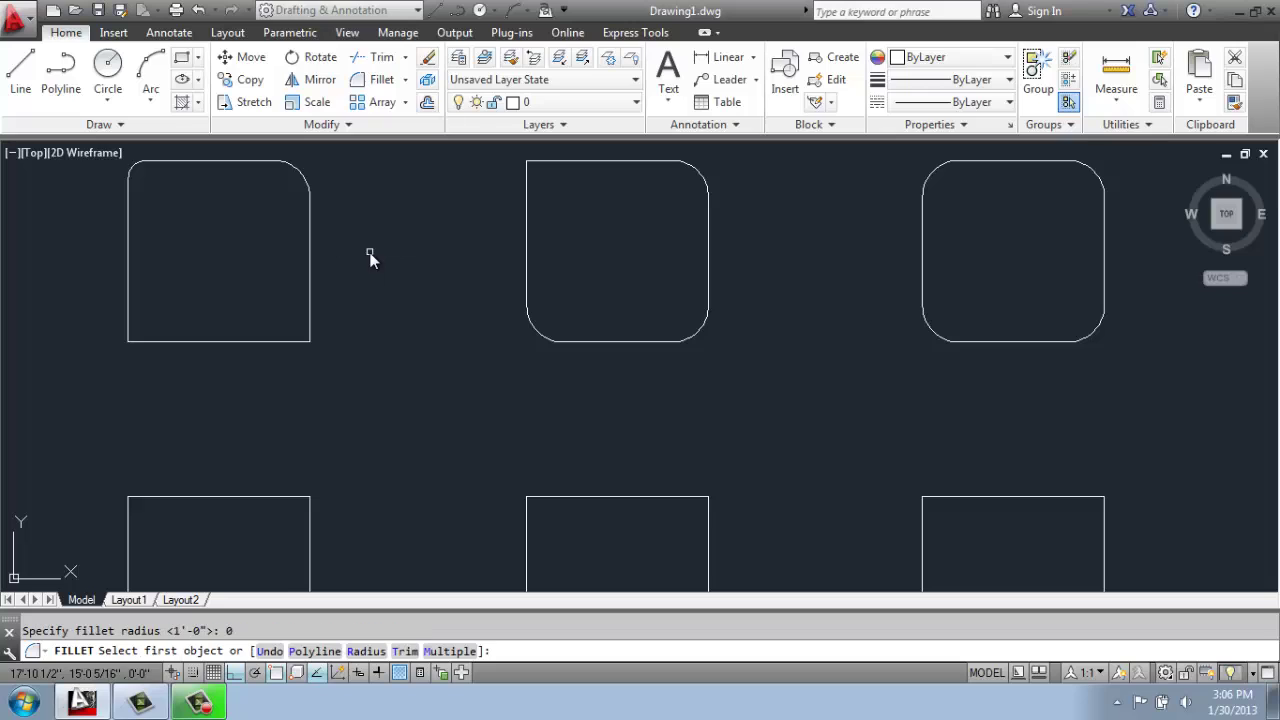
{"action": "left_click", "coordinate": [257, 161]}
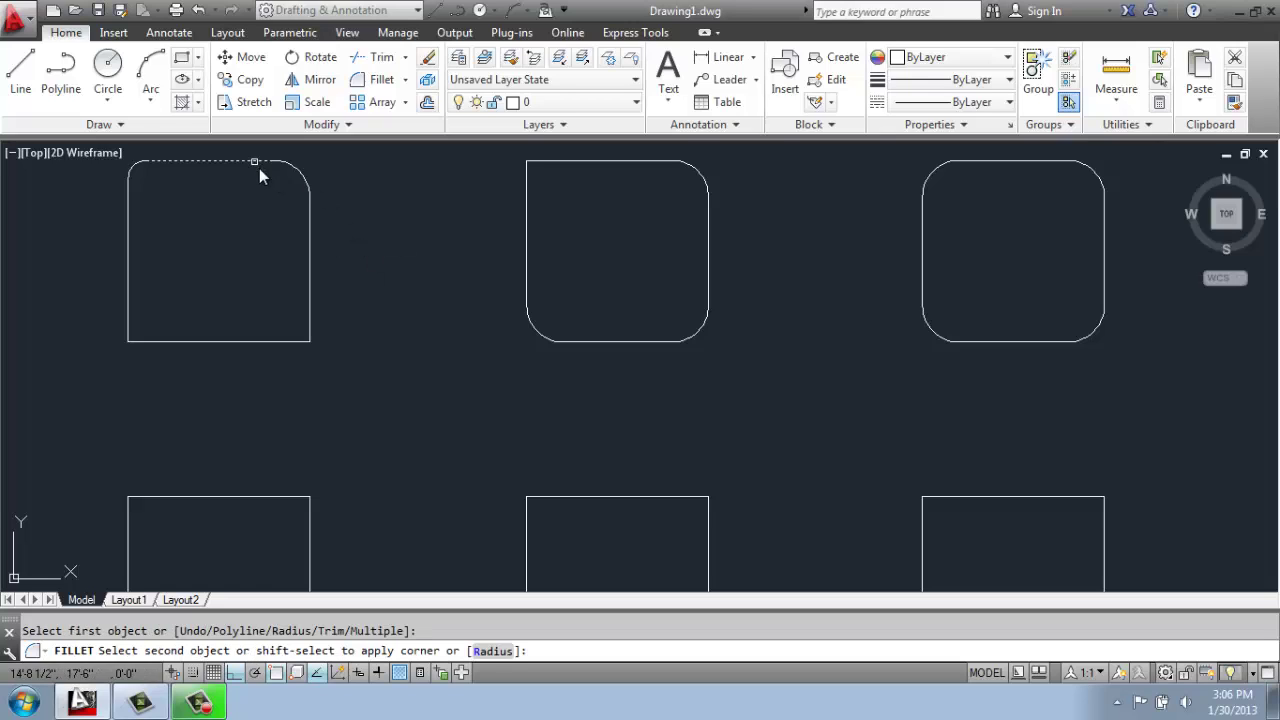
{"action": "left_click", "coordinate": [309, 232]}
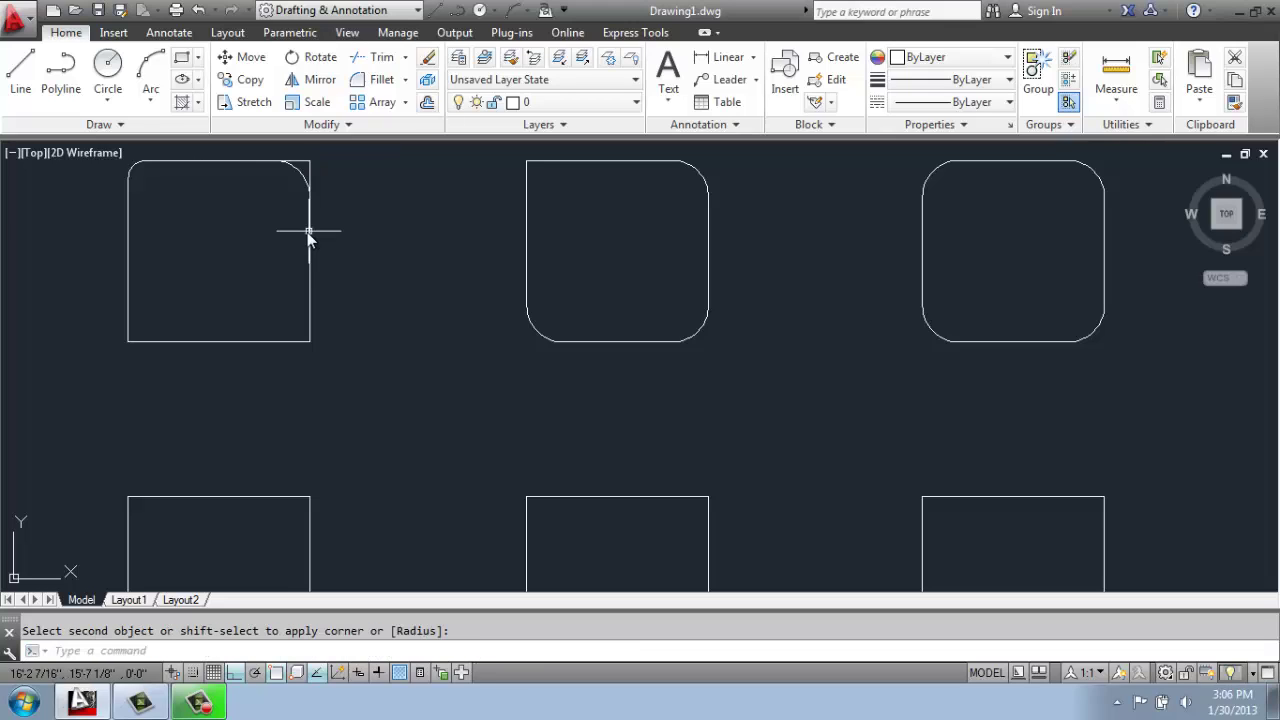
{"action": "key", "text": "Return"}
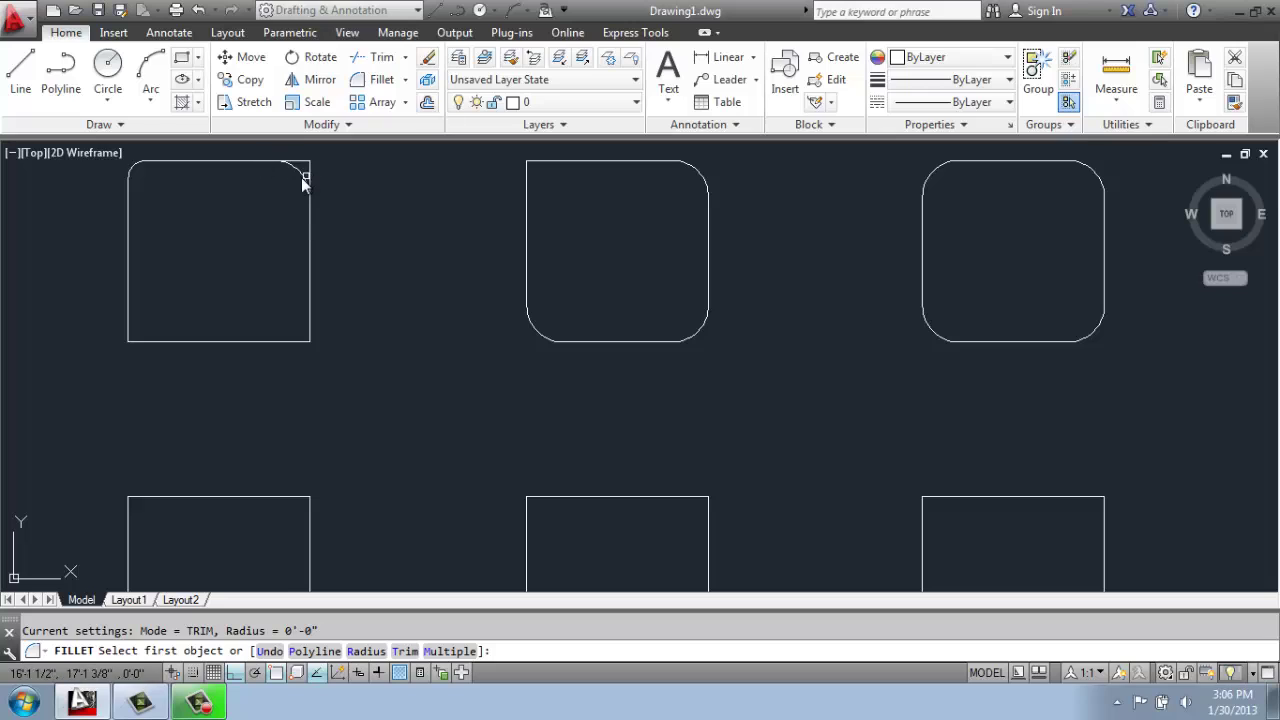
Erase the leftover rounding arc at that corner.
{"action": "key", "text": "Escape"}
{"action": "left_click", "coordinate": [301, 176]}
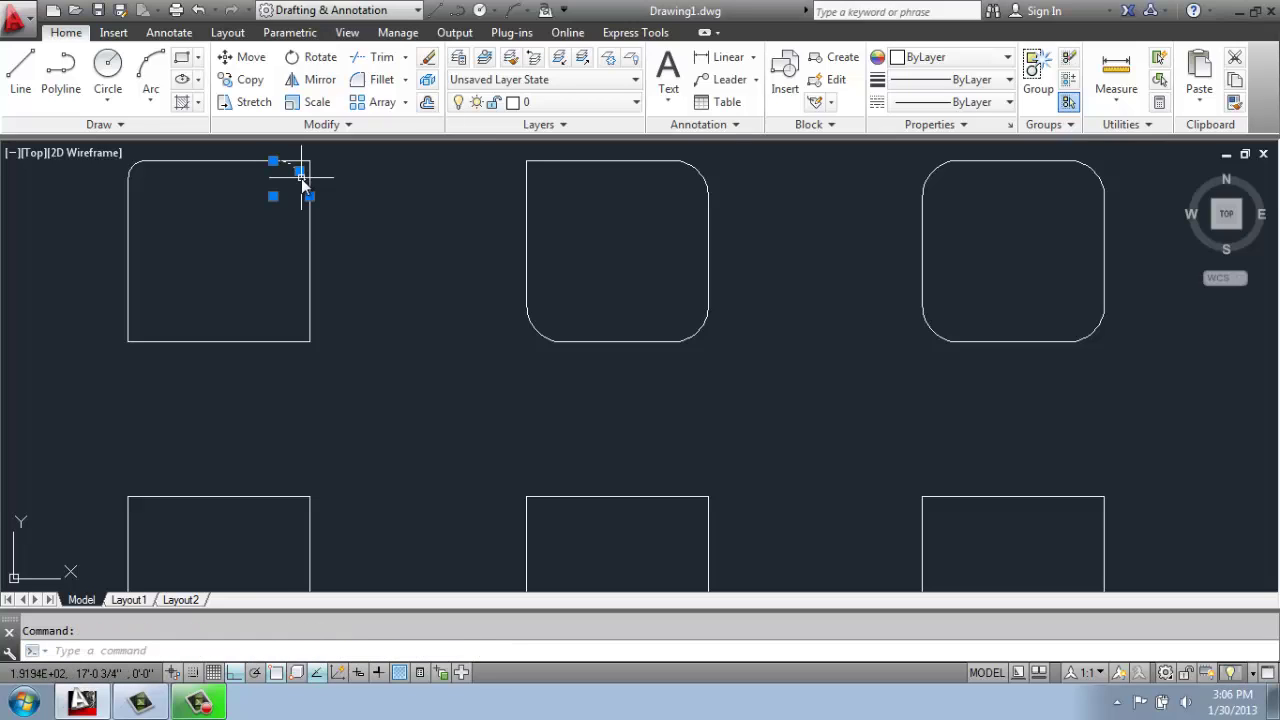
{"action": "key", "text": "Delete"}
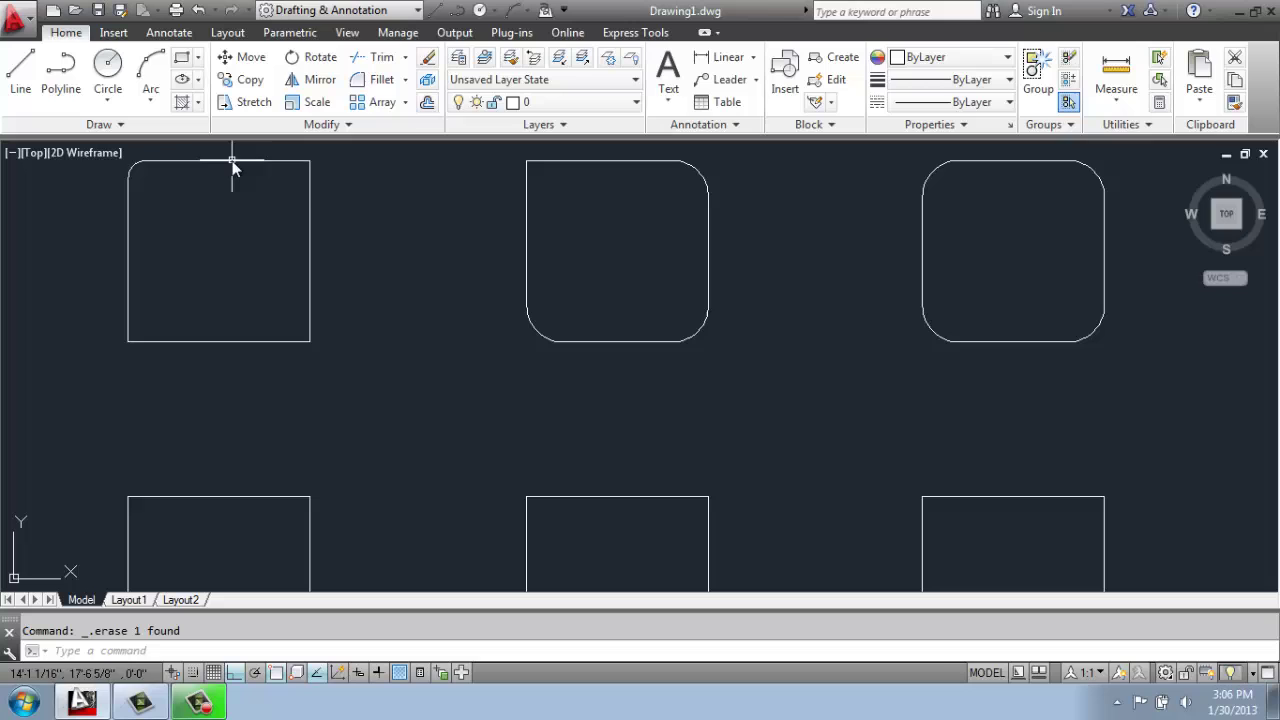
Choose Chamfer from the Fillet dropdown and zoom in on the bottom row of squares.
{"action": "scroll", "coordinate": [227, 171], "scroll_direction": "up", "scroll_amount": 4}
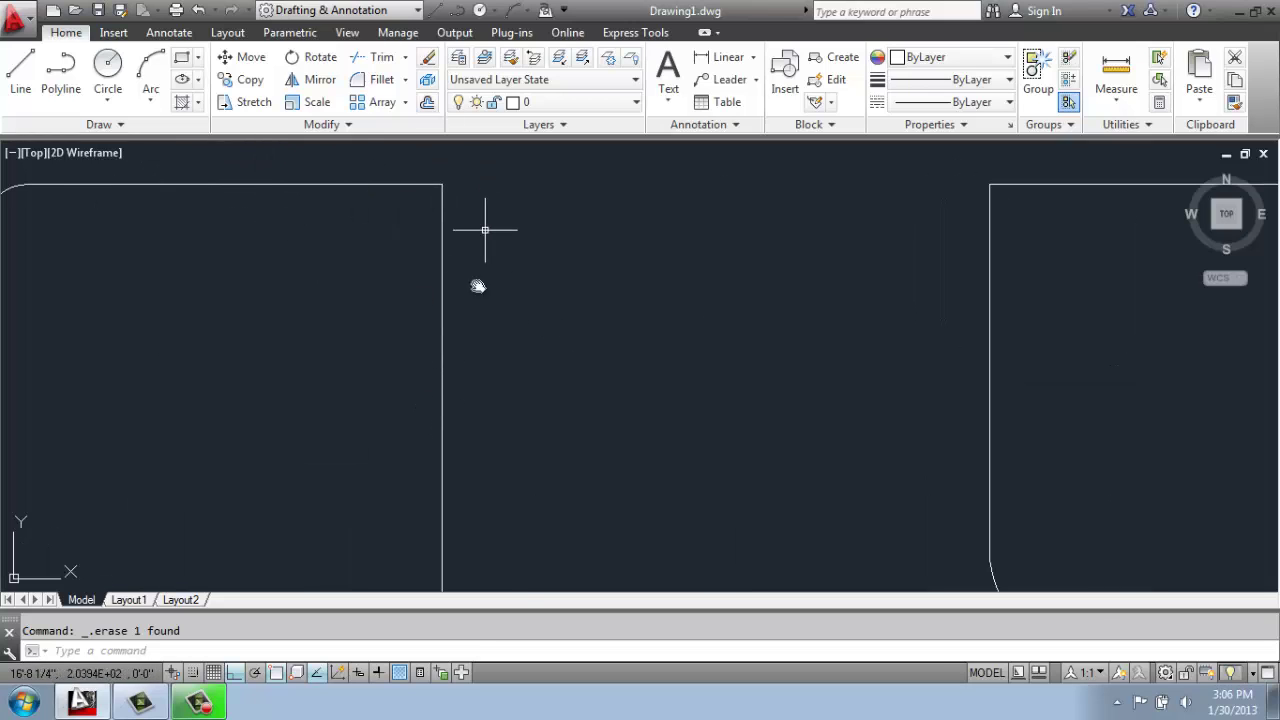
{"action": "scroll", "coordinate": [480, 332], "scroll_direction": "down", "scroll_amount": 4}
{"action": "scroll", "coordinate": [466, 289], "scroll_direction": "down", "scroll_amount": 2}
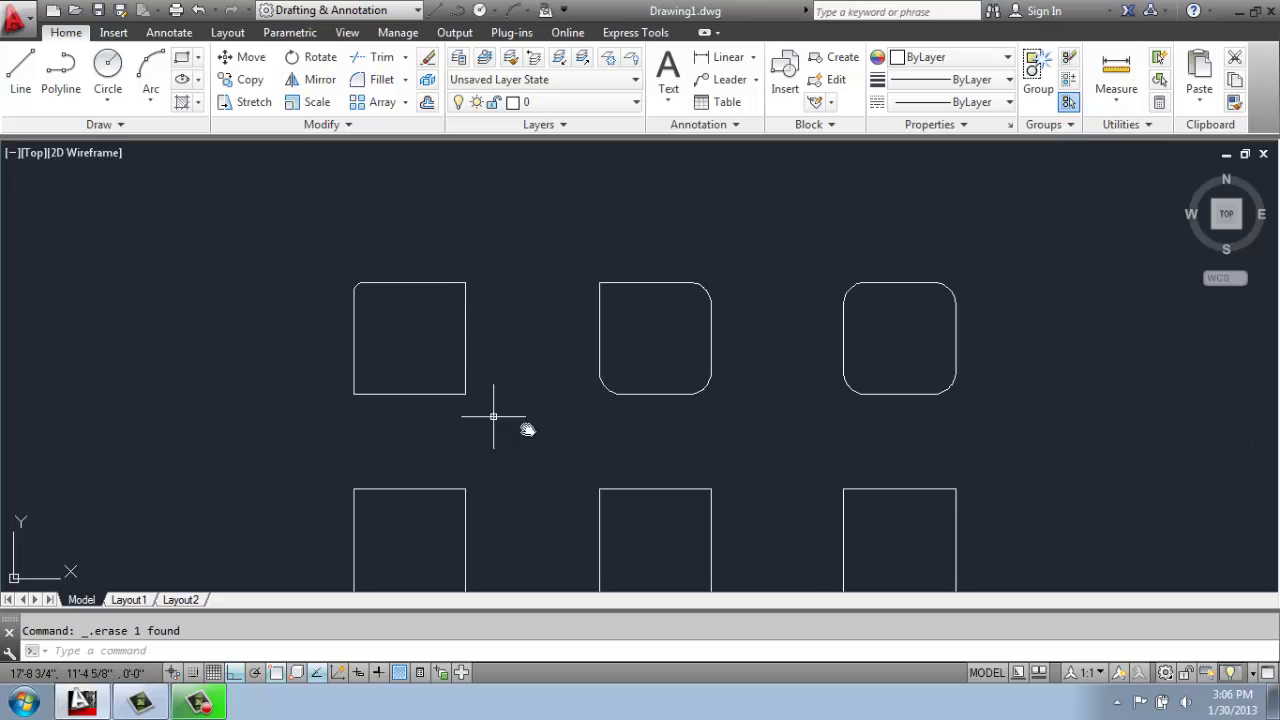
{"action": "middle_click_drag", "start_coordinate": [494, 420], "coordinate": [452, 317]}
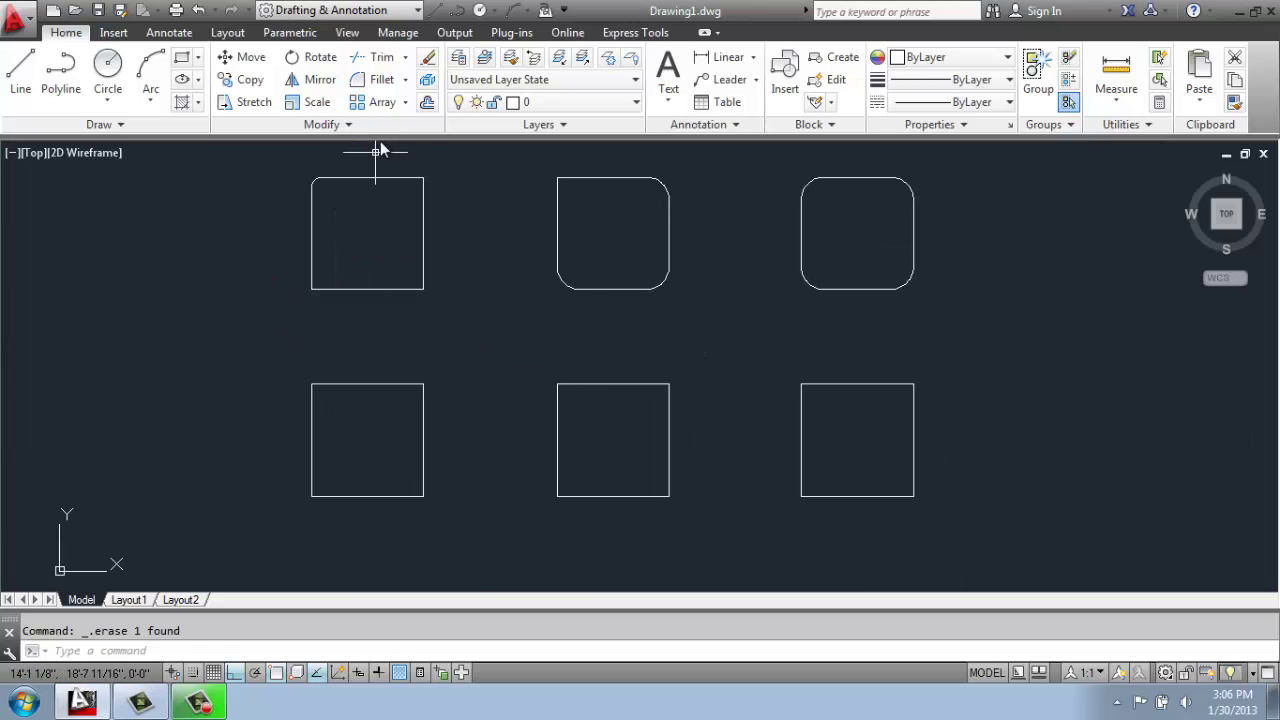
{"action": "left_click", "coordinate": [406, 85]}
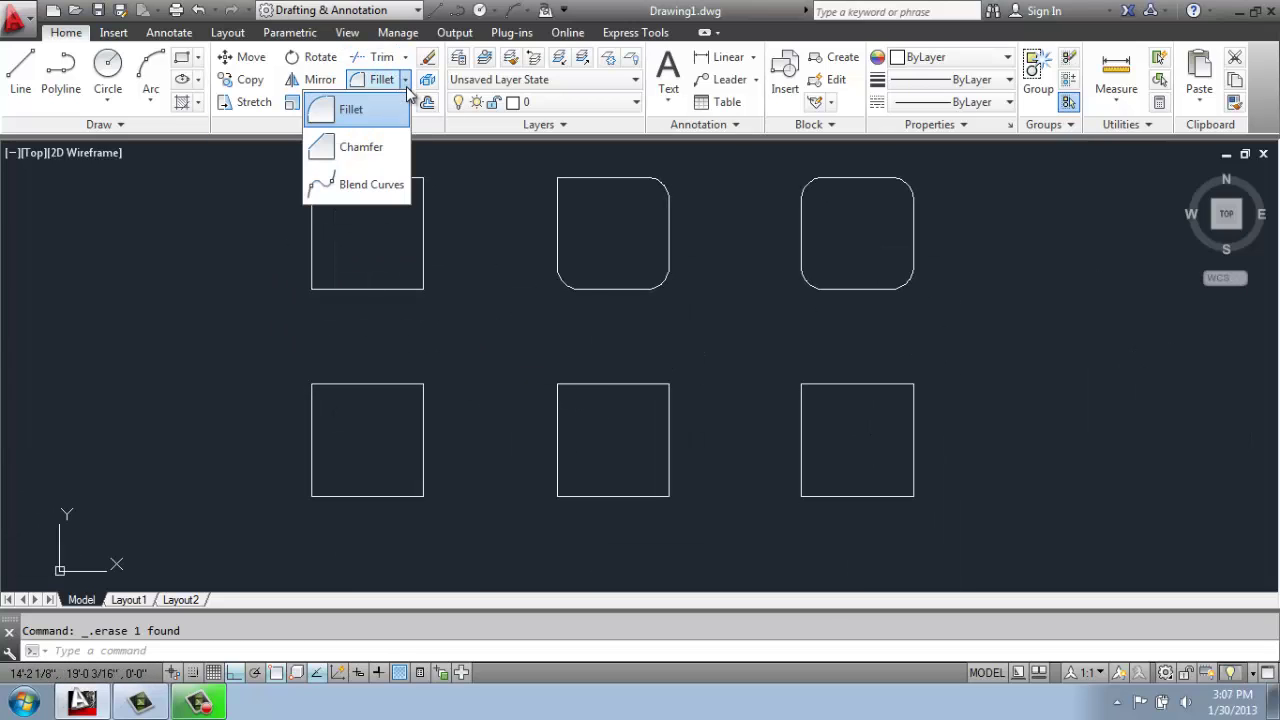
{"action": "left_click", "coordinate": [360, 147]}
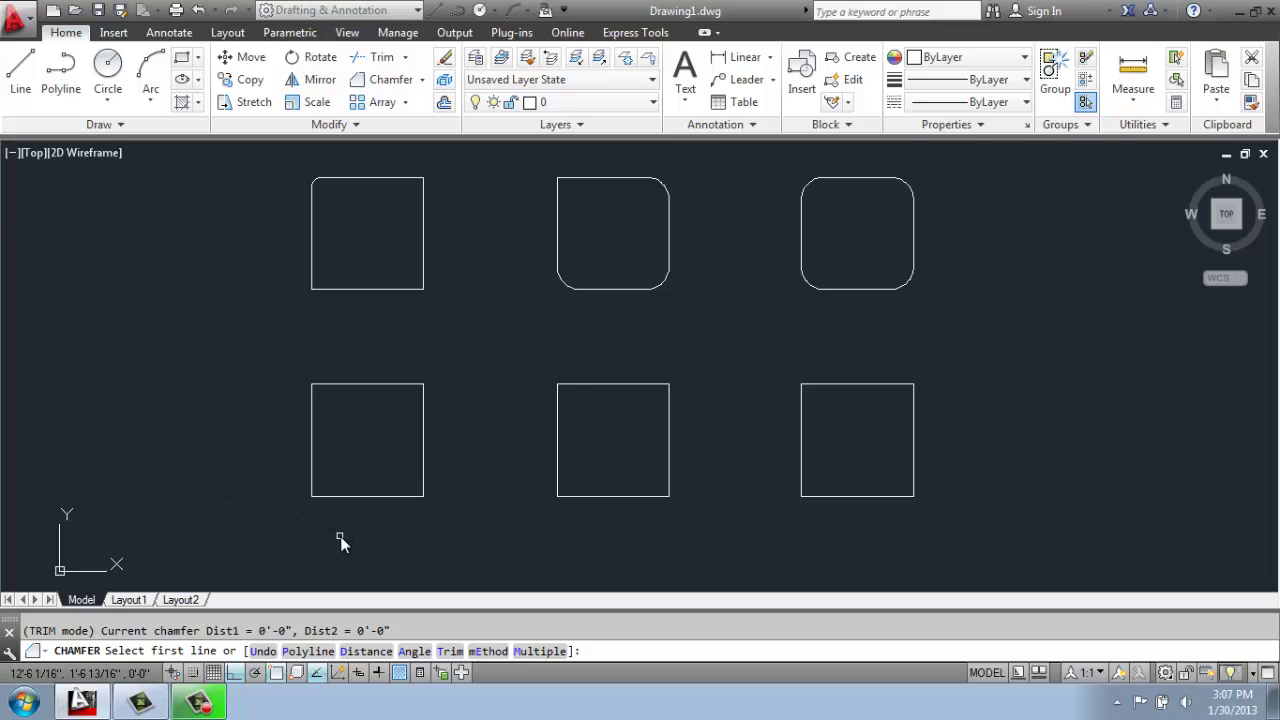
{"action": "scroll", "coordinate": [296, 533], "scroll_direction": "up", "scroll_amount": 2}
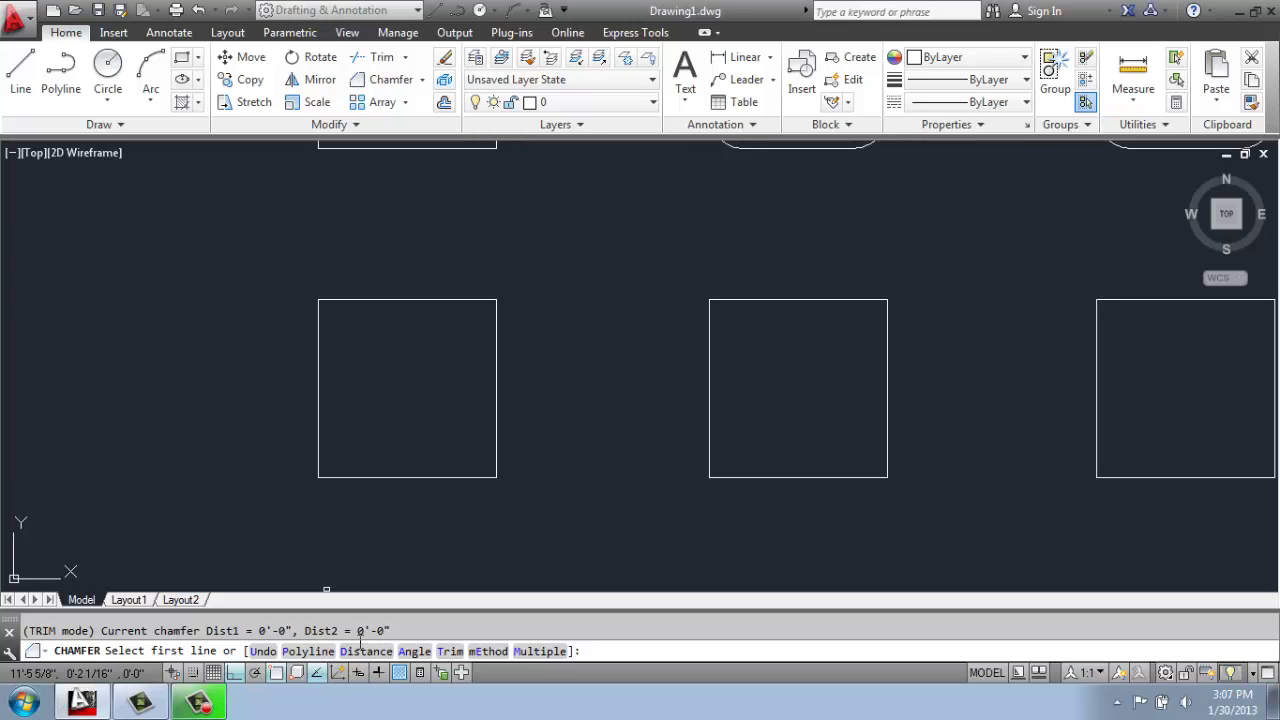
Chamfer the bottom-left square's top-left corner with distances 10 and 5, picking the top edge then the left edge.
{"action": "key", "text": "Return"}
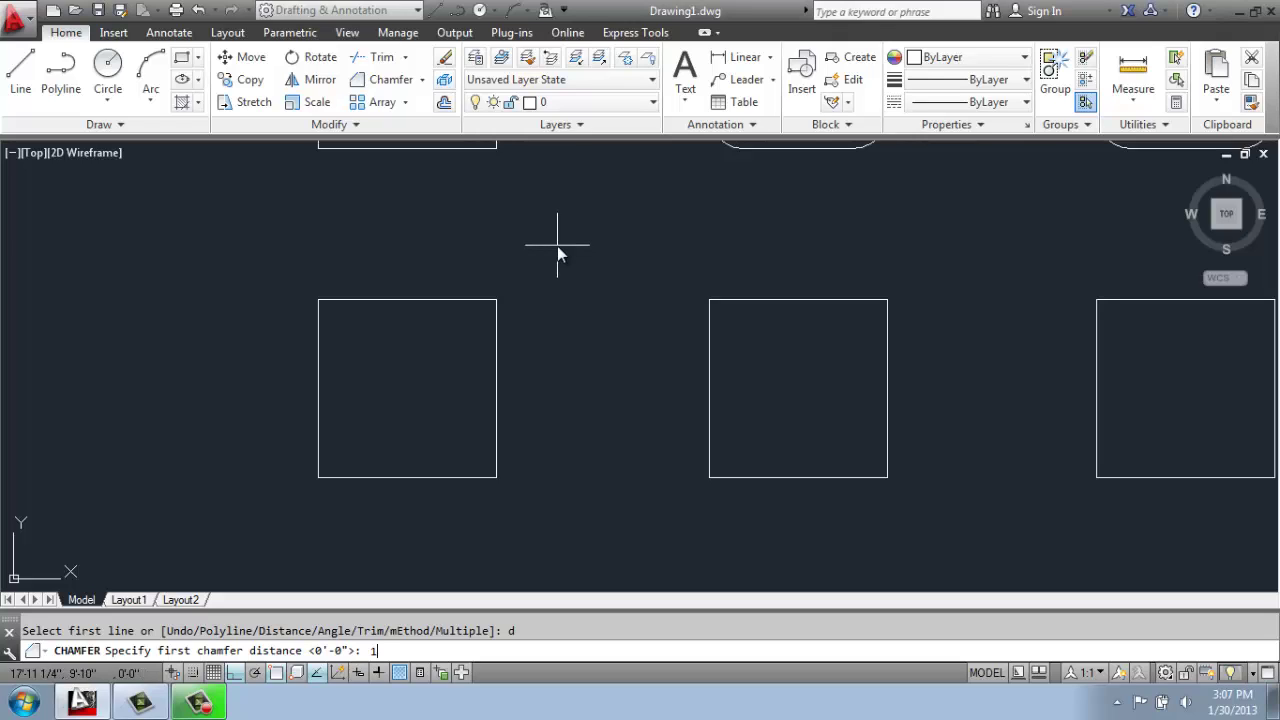
{"action": "key", "text": "Return"}
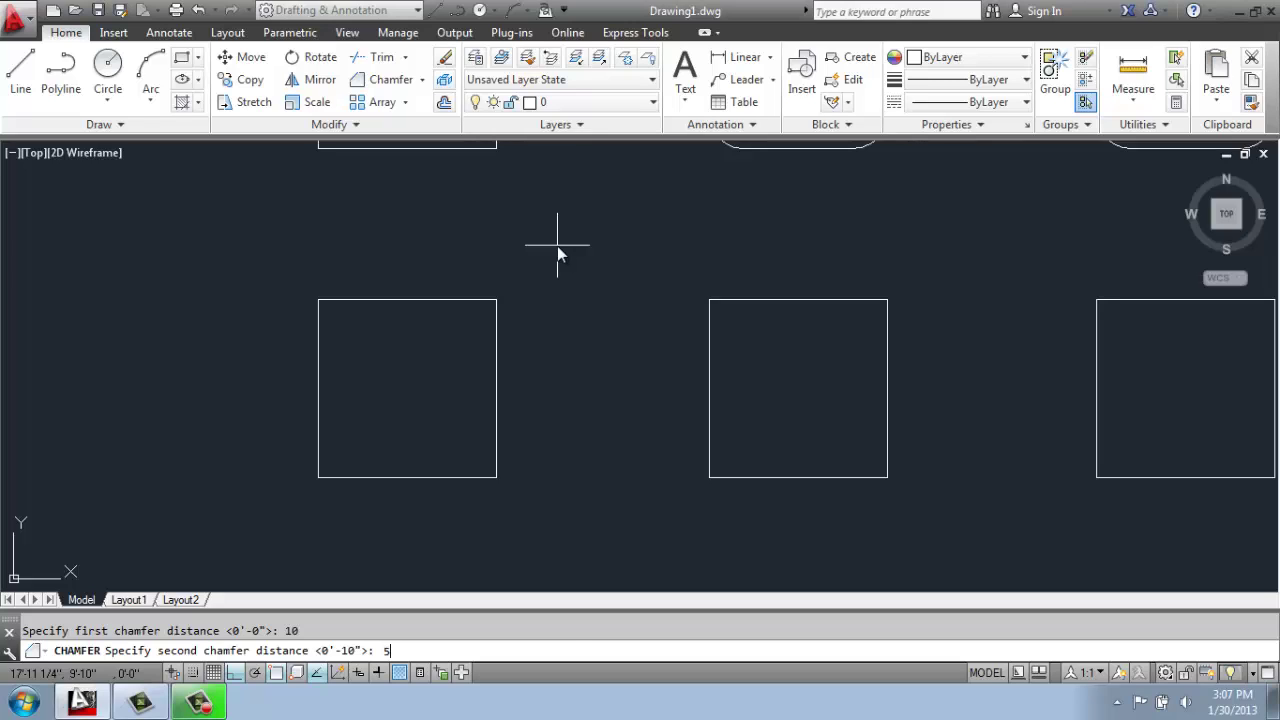
{"action": "key", "text": "Return"}
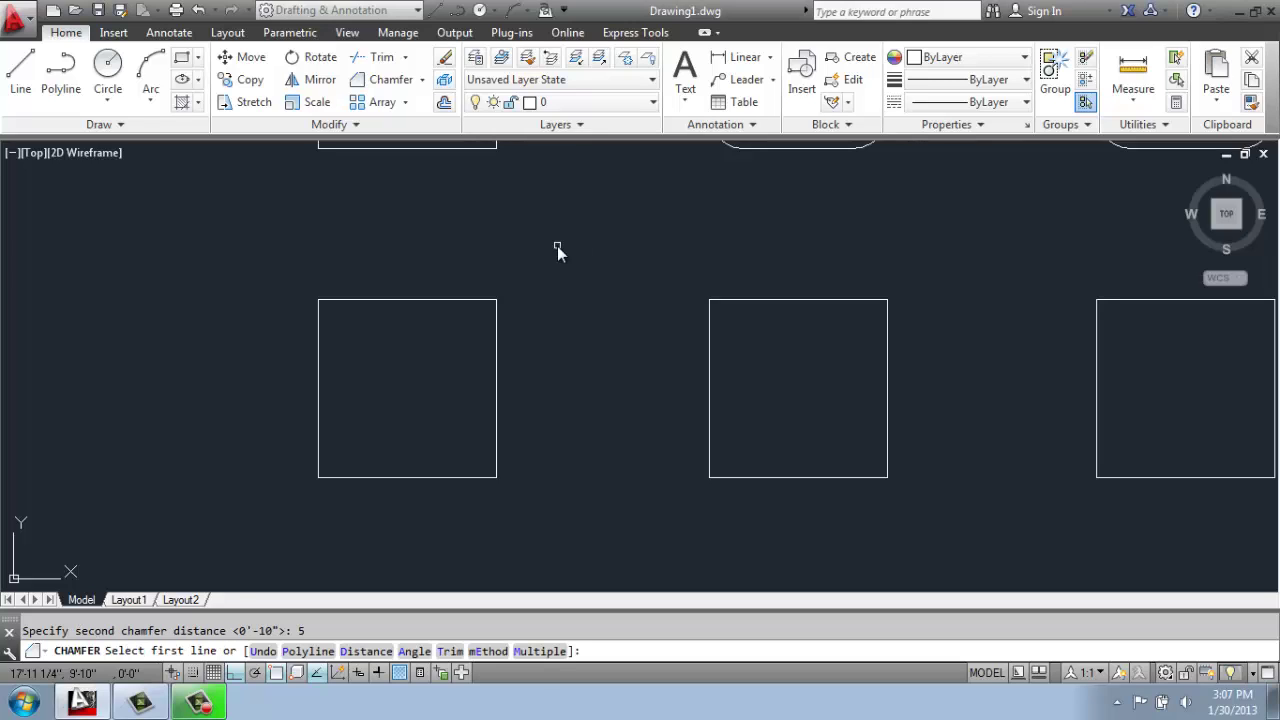
{"action": "left_click", "coordinate": [351, 299]}
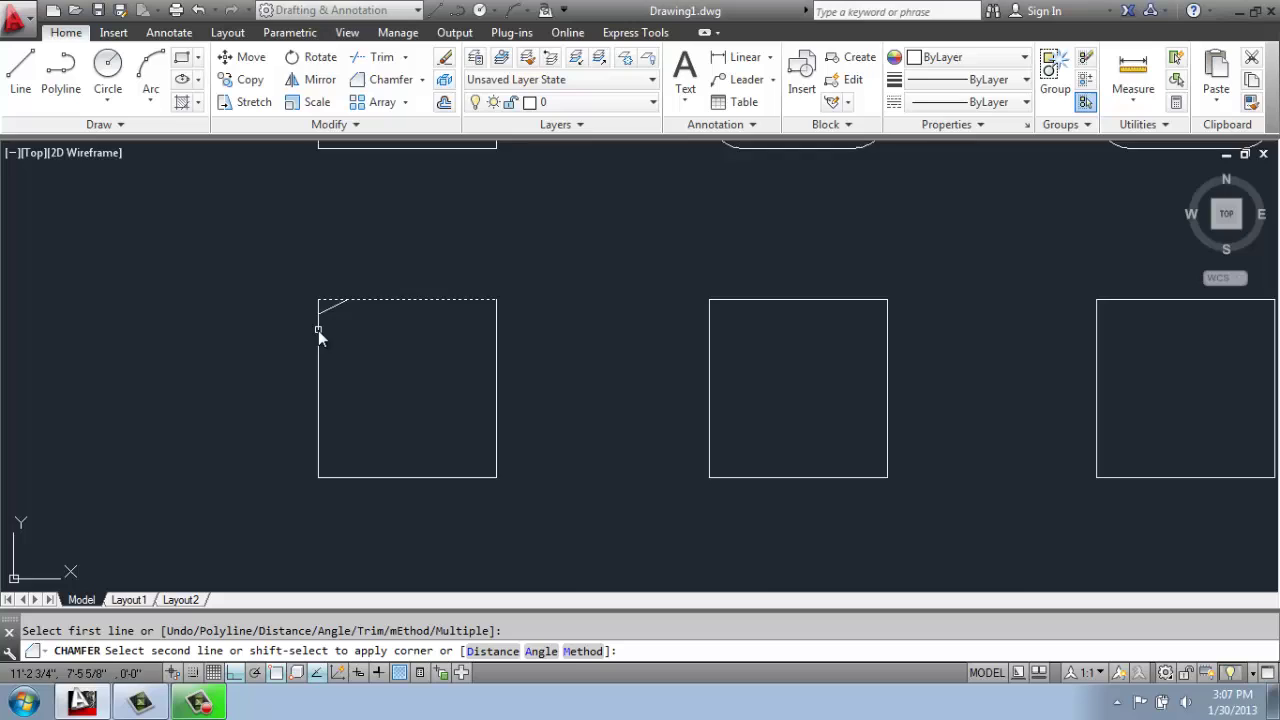
{"action": "scroll", "coordinate": [318, 330], "scroll_direction": "up", "scroll_amount": 5}
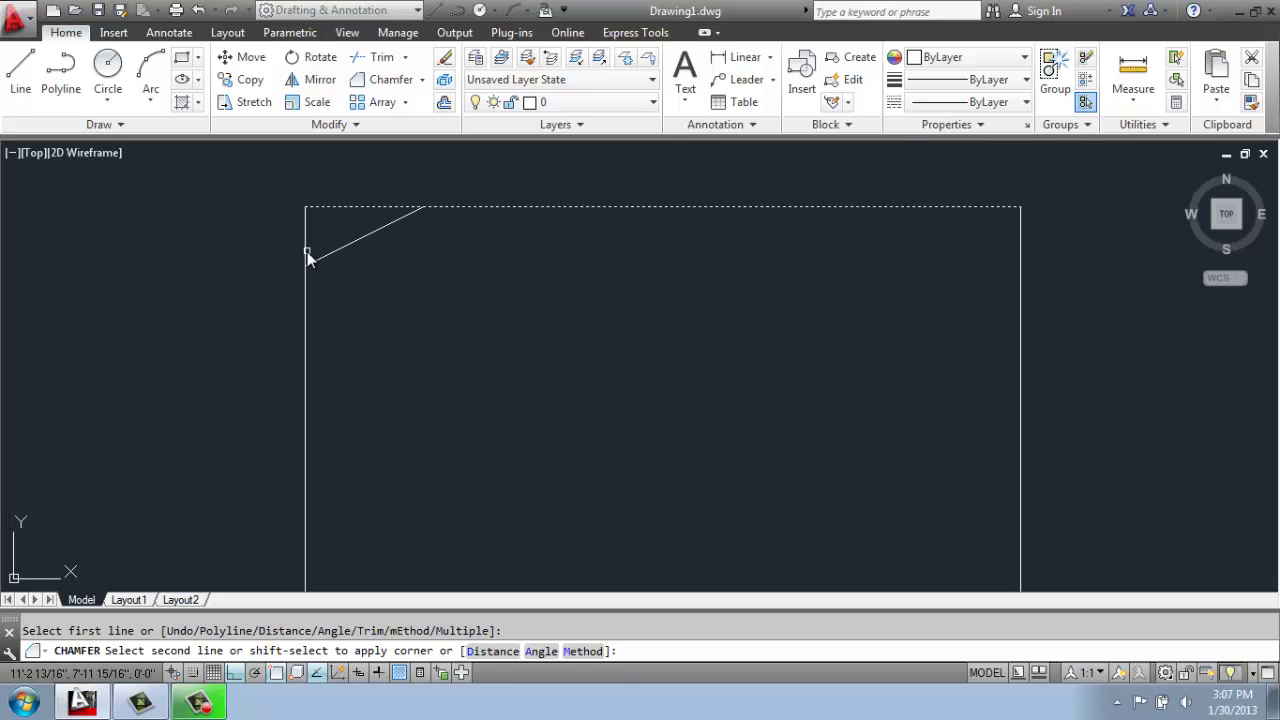
{"action": "left_click", "coordinate": [305, 252]}
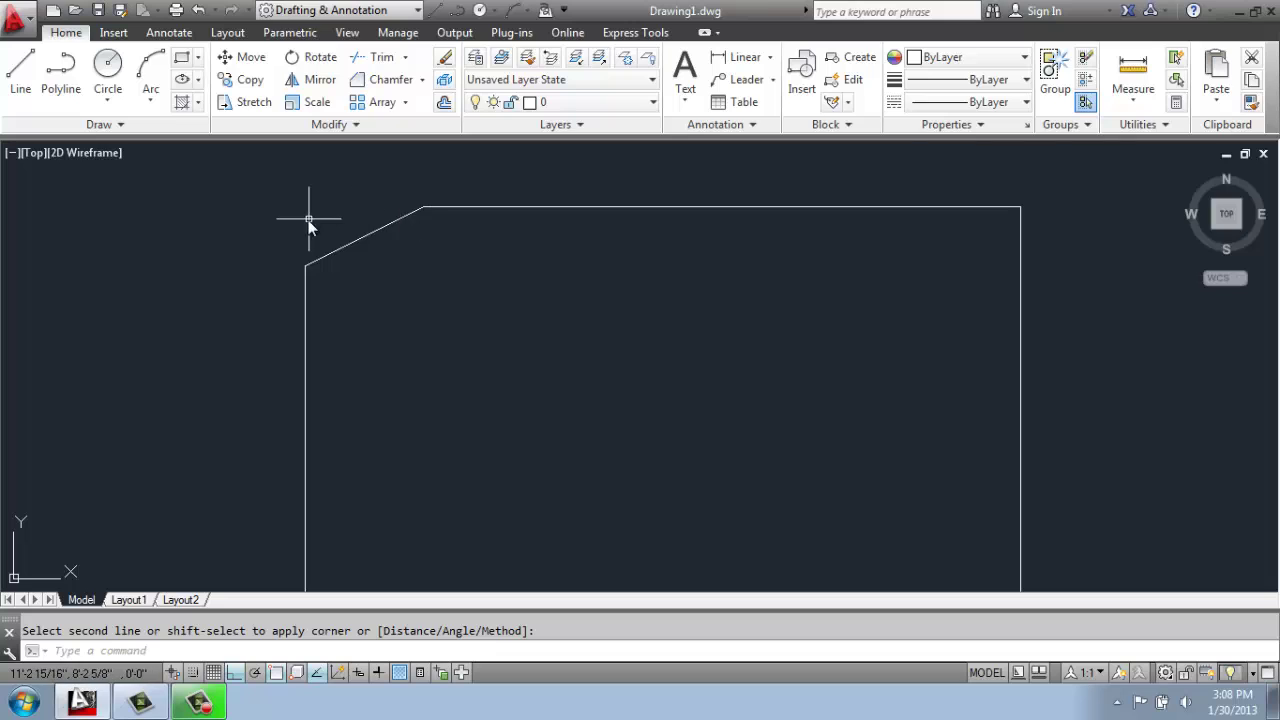
Chamfer the square's top-right corner with distances 10 and 5, picking the right edge then the top edge.
{"action": "key", "text": "Return"}
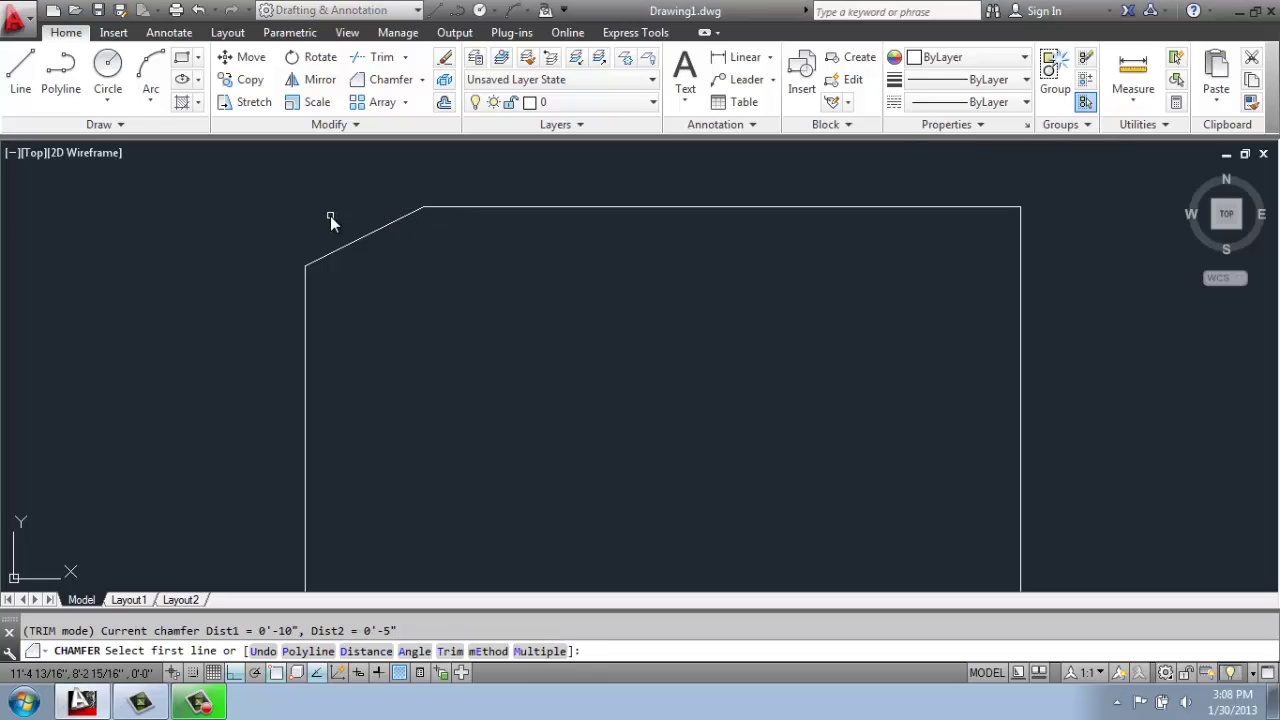
{"action": "type", "text": "d"}
{"action": "key", "text": "Return"}
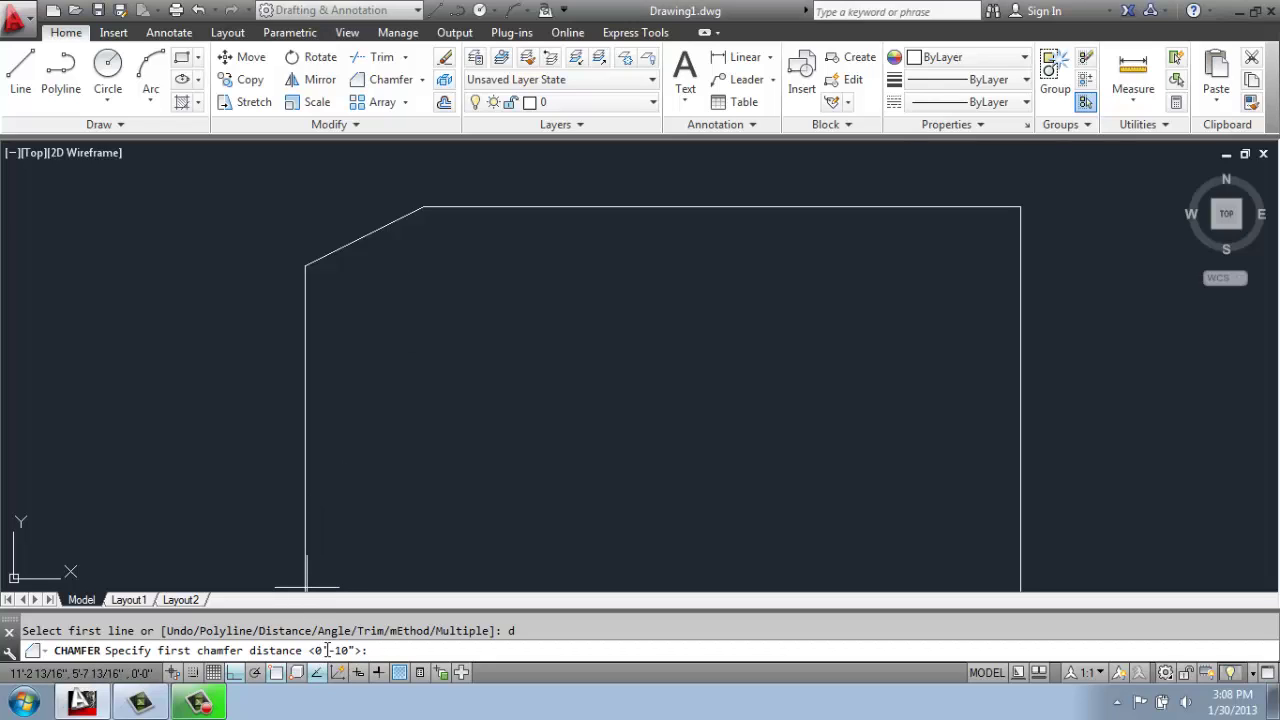
{"action": "key", "text": "Return"}
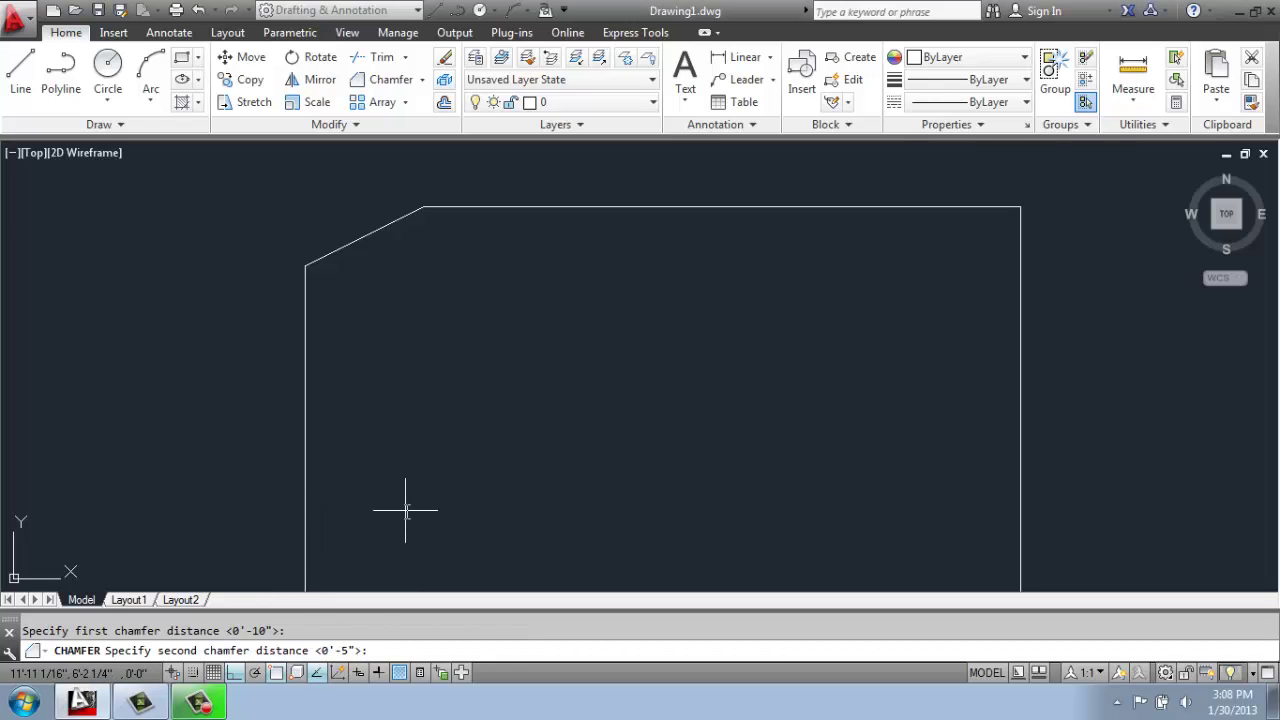
{"action": "key", "text": "Return"}
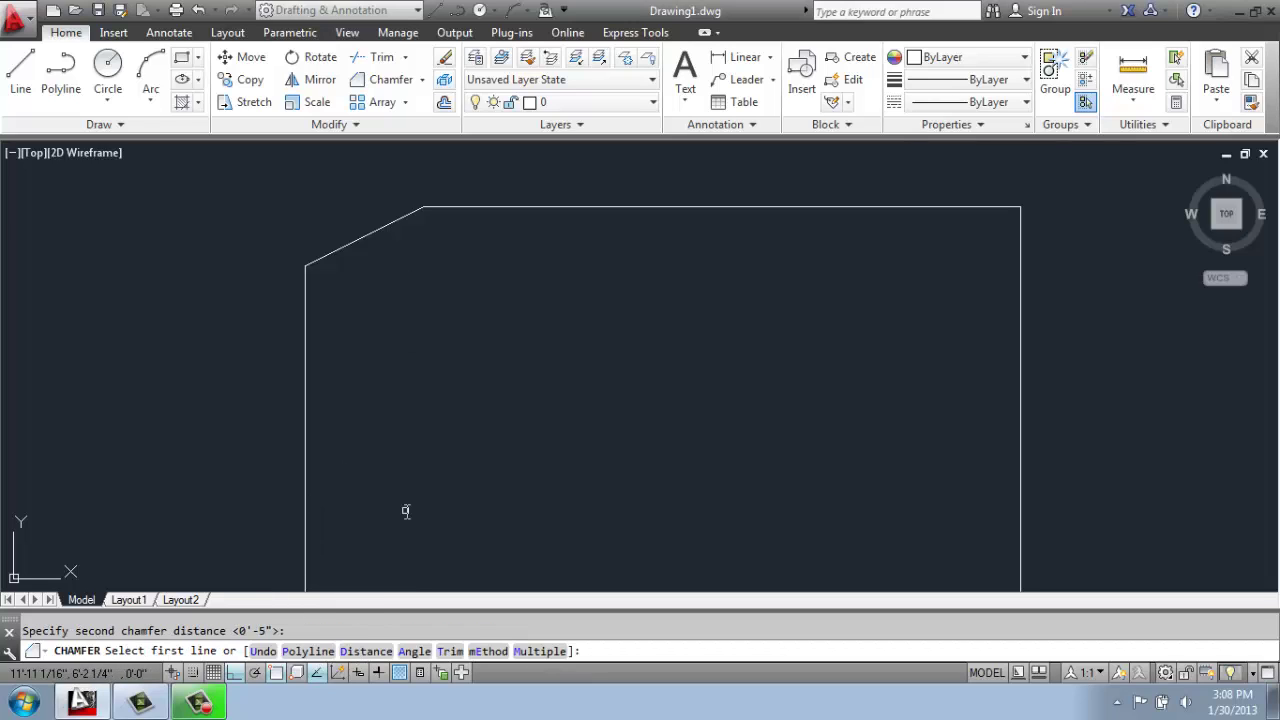
{"action": "left_click", "coordinate": [1021, 233]}
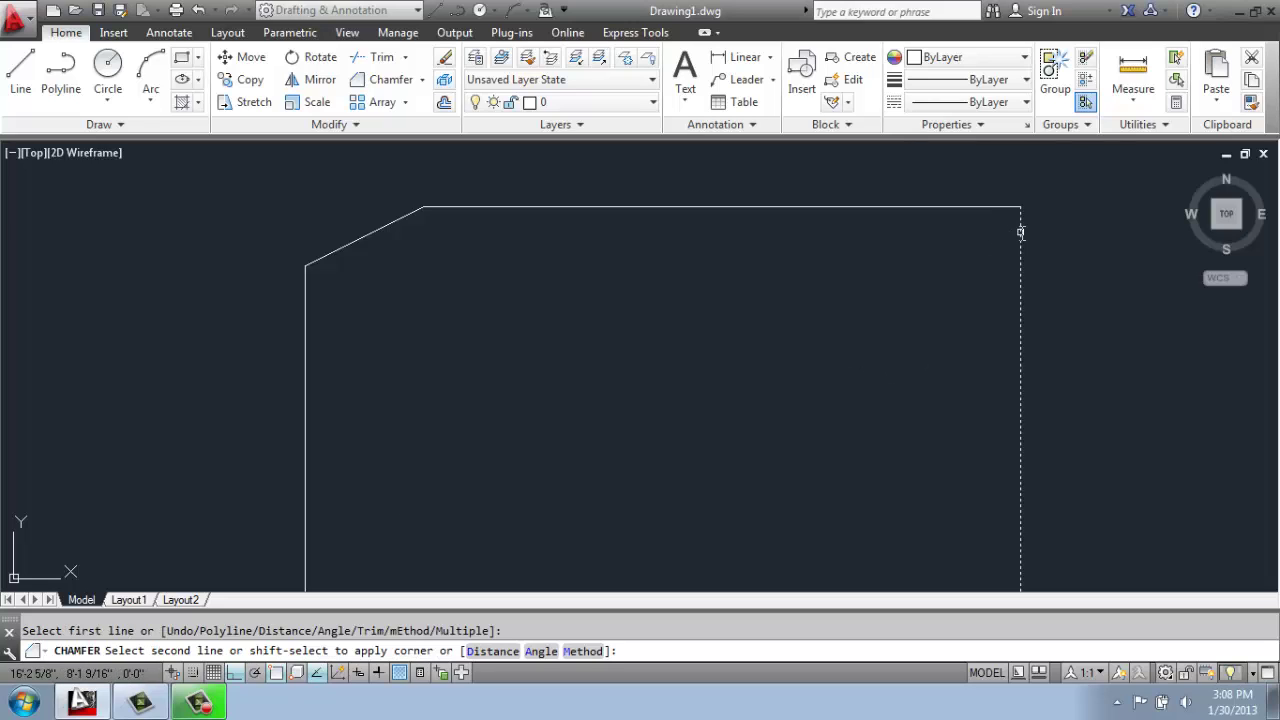
{"action": "left_click", "coordinate": [927, 207]}
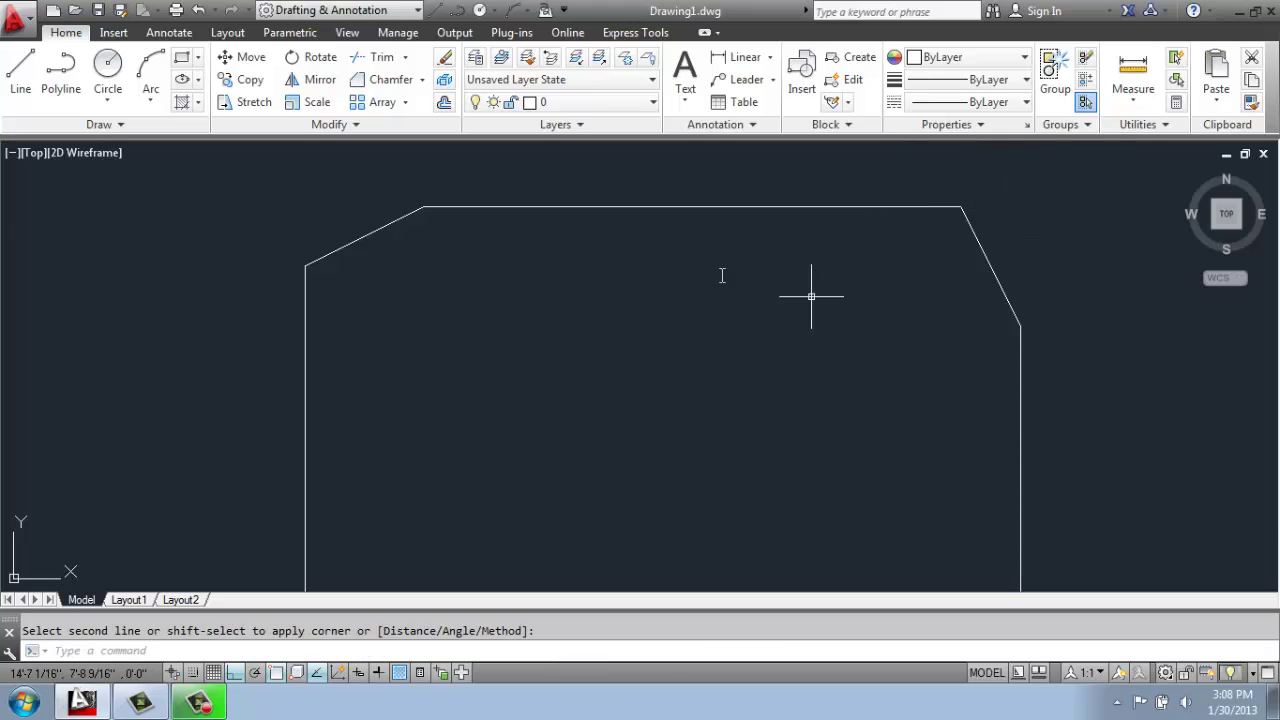
{"action": "scroll", "coordinate": [714, 277], "scroll_direction": "down", "scroll_amount": 5}
{"action": "middle_click_drag", "start_coordinate": [714, 277], "coordinate": [592, 218]}
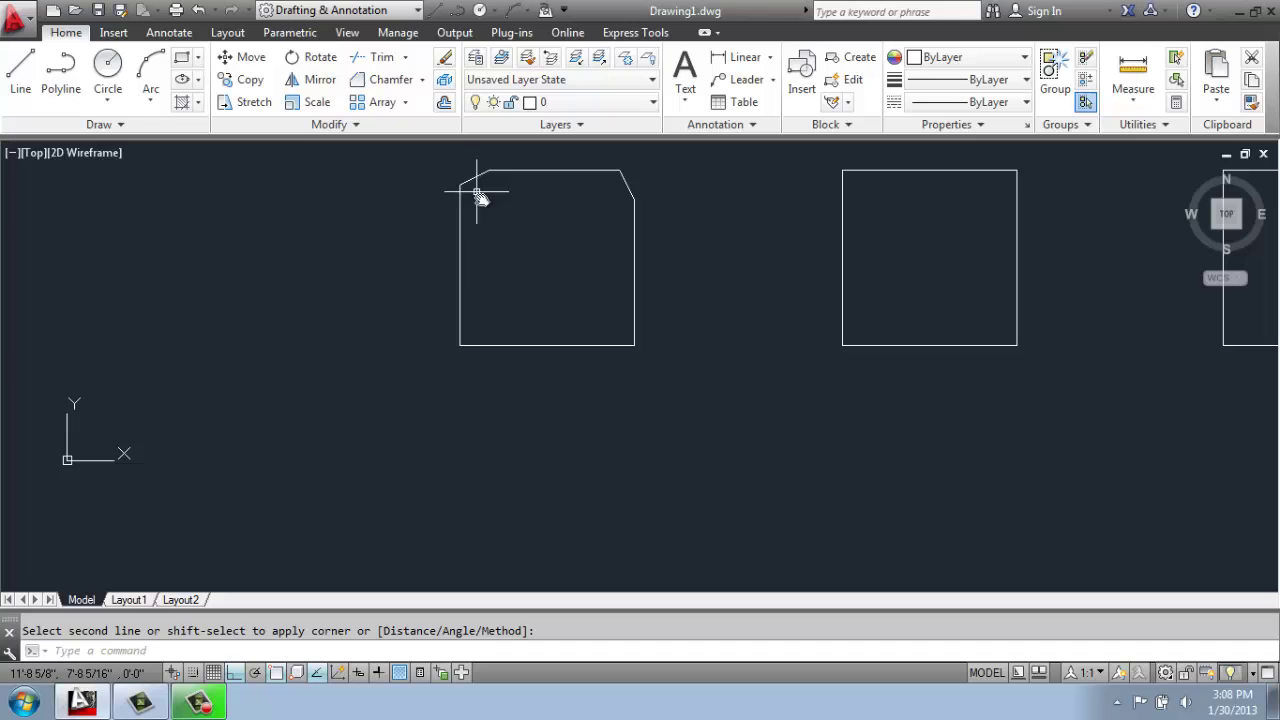
{"action": "middle_click_drag", "start_coordinate": [583, 171], "coordinate": [583, 183]}
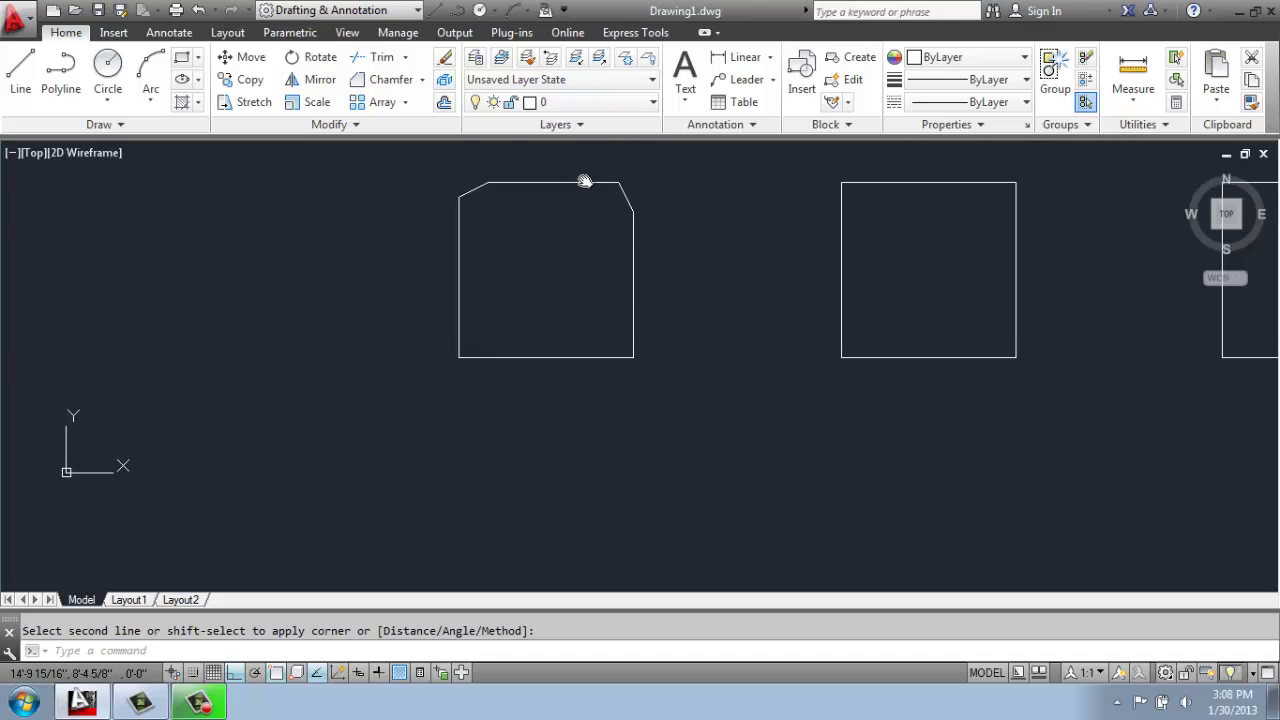
{"action": "scroll", "coordinate": [603, 190], "scroll_direction": "up", "scroll_amount": 2}
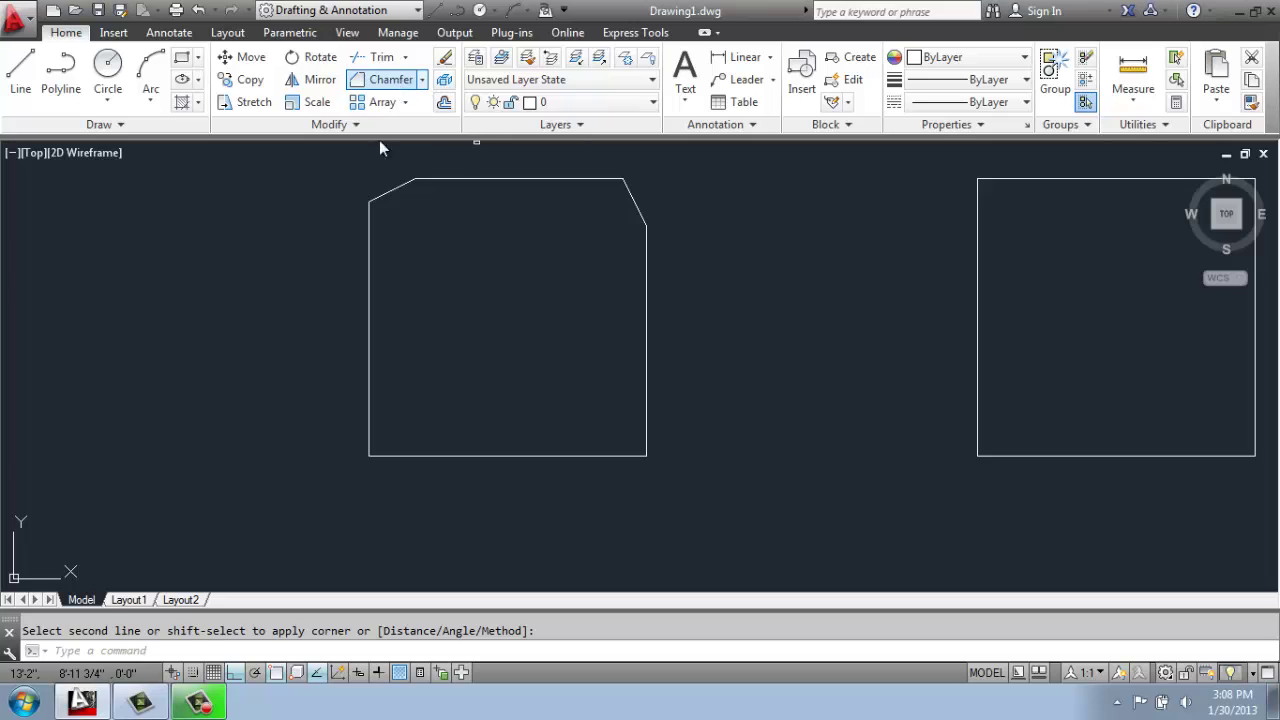
Set both chamfer distances to 4 and chamfer the square's bottom-left and bottom-right corners.
{"action": "left_click", "coordinate": [398, 80]}
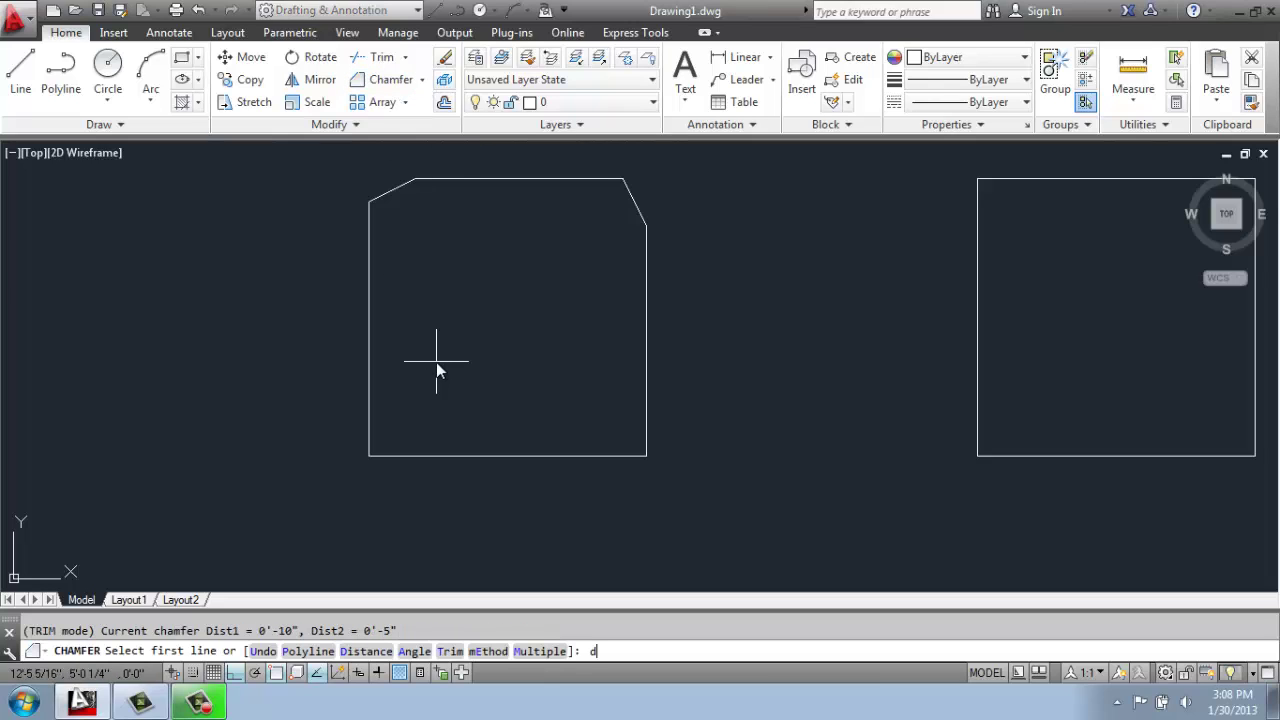
{"action": "type", "text": "d"}
{"action": "key", "text": "Return"}
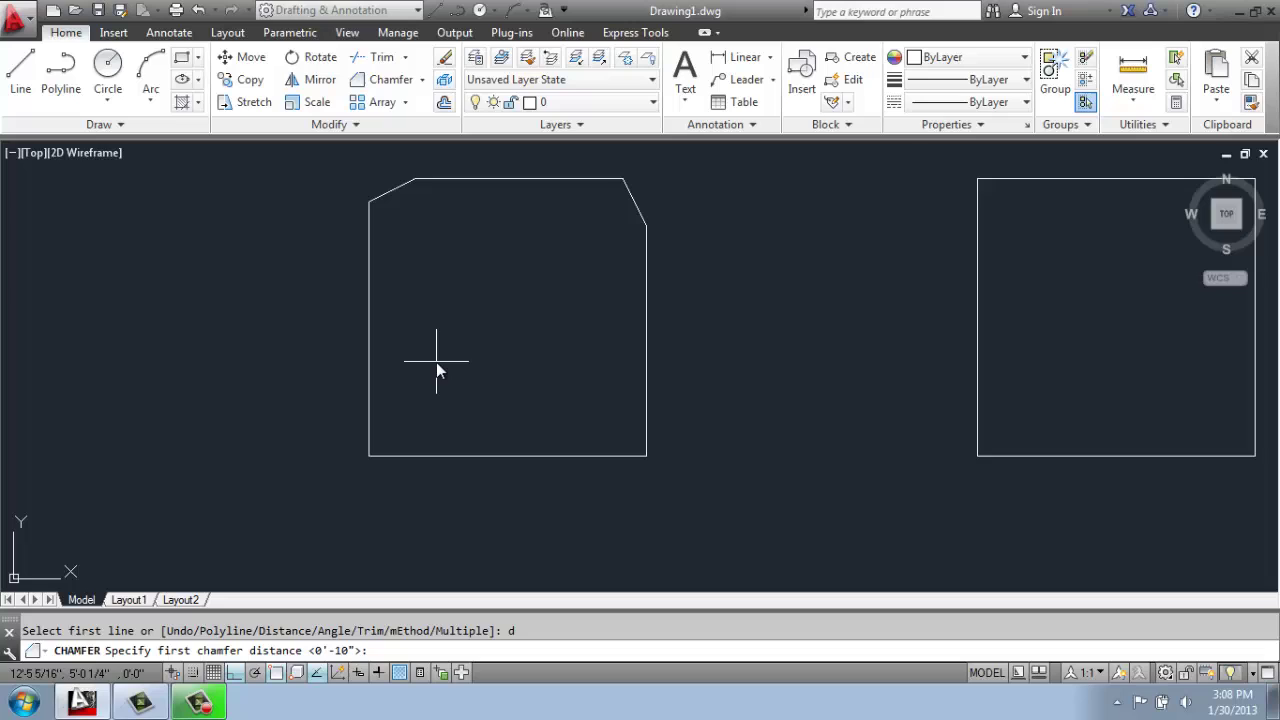
{"action": "type", "text": "4"}
{"action": "key", "text": "Return"}
{"action": "type", "text": "4"}
{"action": "key", "text": "Return"}
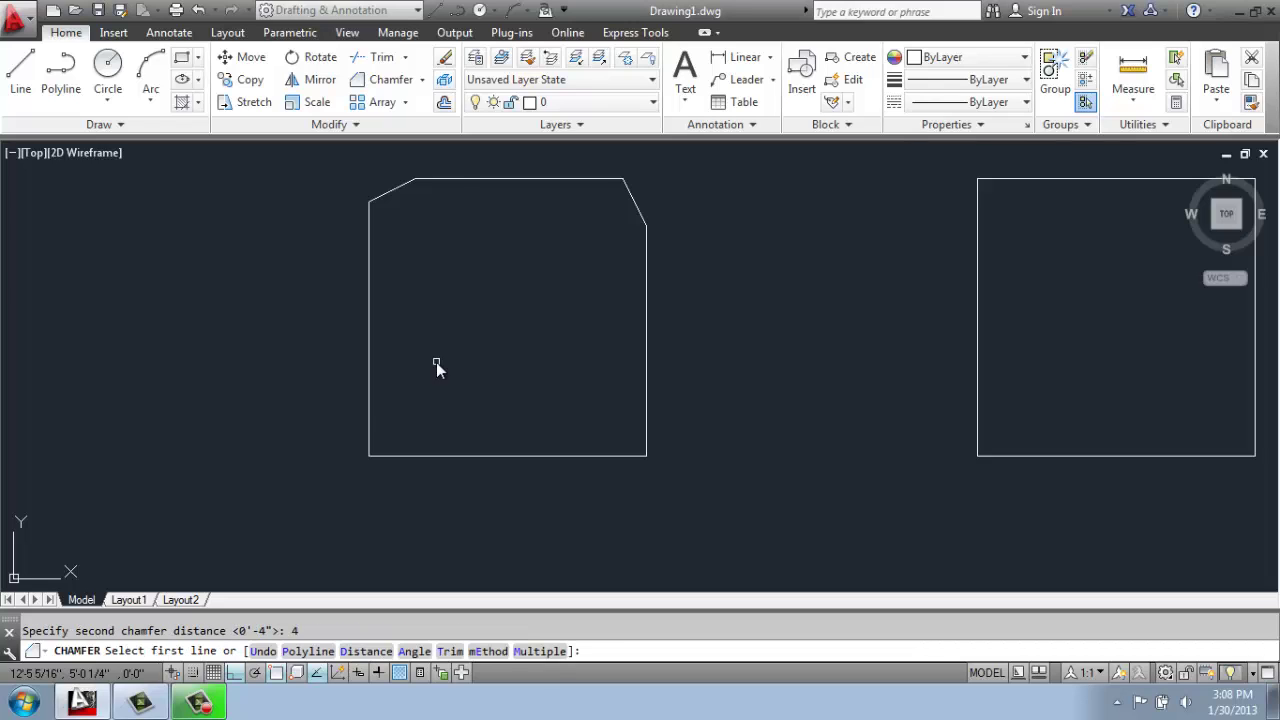
{"action": "left_click", "coordinate": [368, 410]}
{"action": "left_click", "coordinate": [381, 455]}
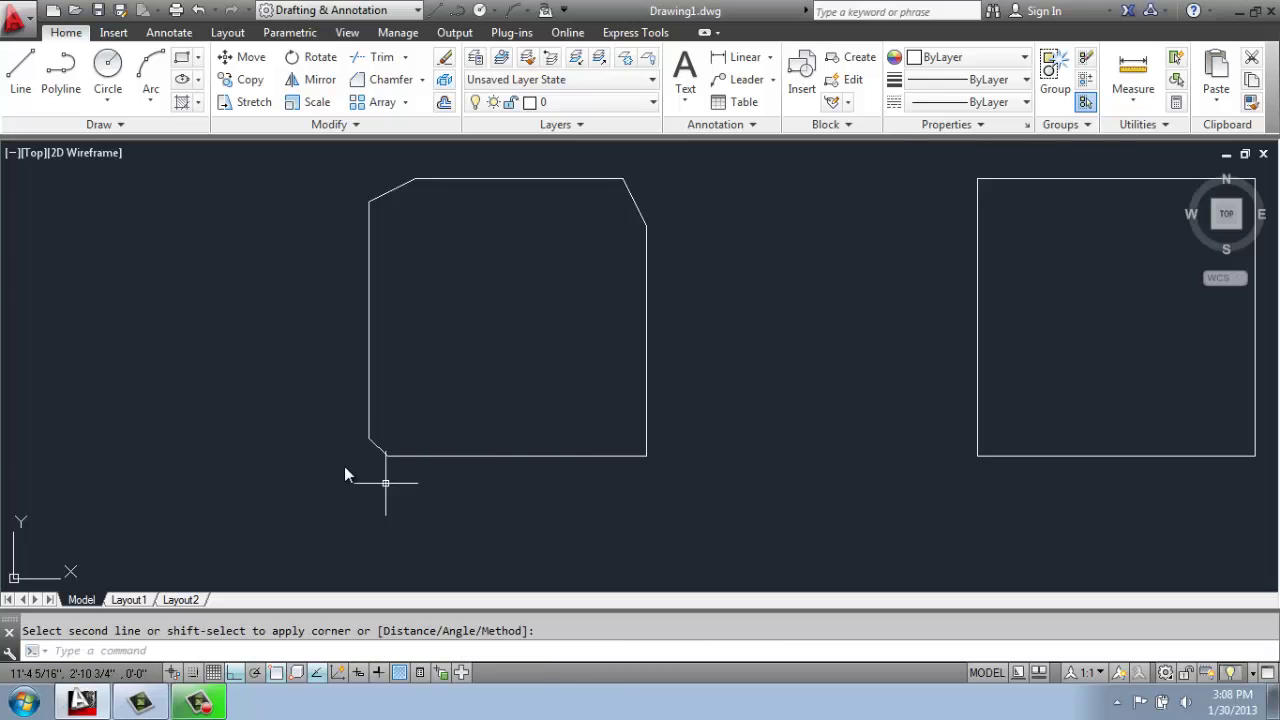
{"action": "key", "text": "Return"}
{"action": "left_click", "coordinate": [598, 454]}
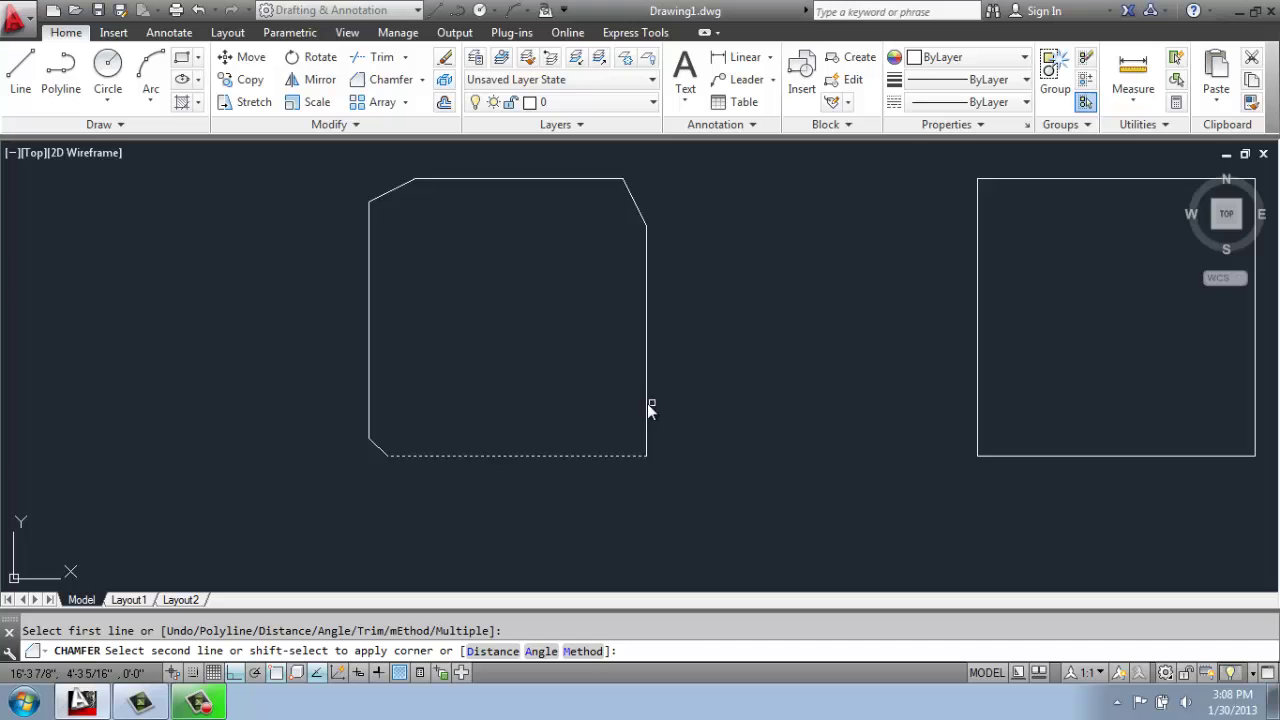
{"action": "left_click", "coordinate": [647, 403]}
Chamfer the second square as a whole polyline with 4-inch distances.
{"action": "key", "text": "Return"}
{"action": "scroll", "coordinate": [663, 387], "scroll_direction": "down", "scroll_amount": 2}
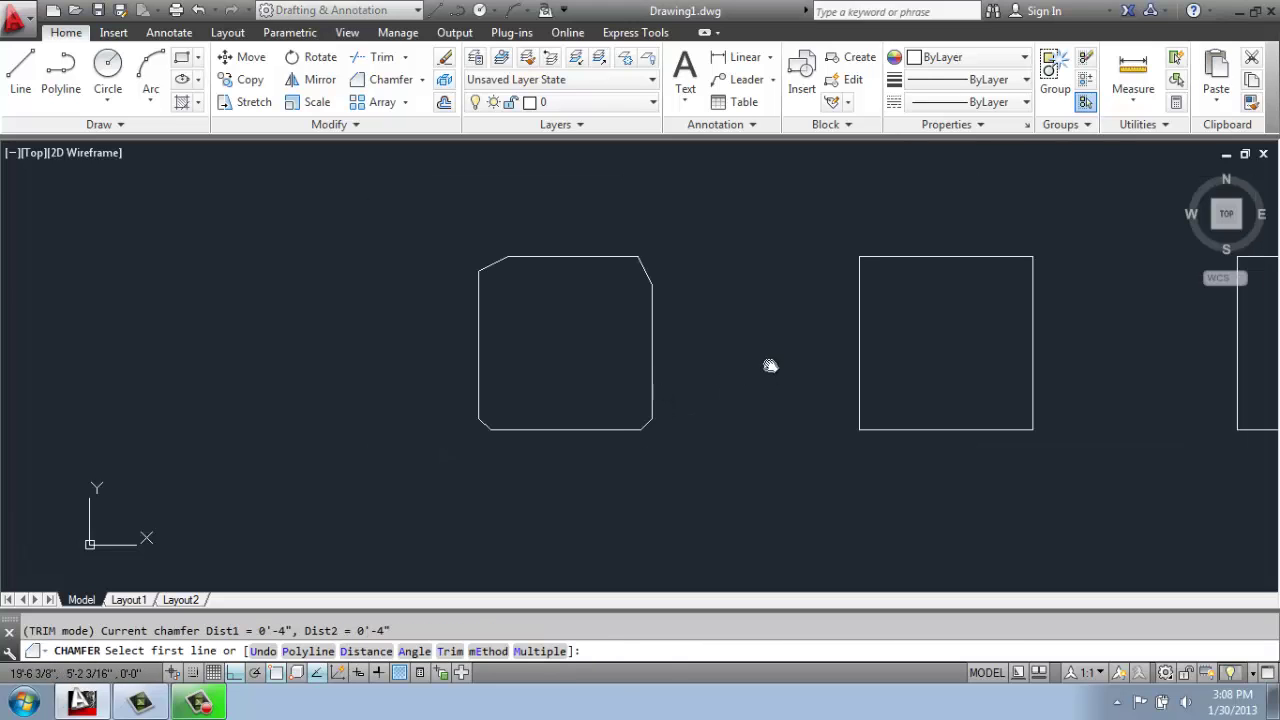
{"action": "middle_click_drag", "start_coordinate": [770, 365], "coordinate": [660, 351]}
{"action": "middle_click_drag", "start_coordinate": [980, 271], "coordinate": [838, 297]}
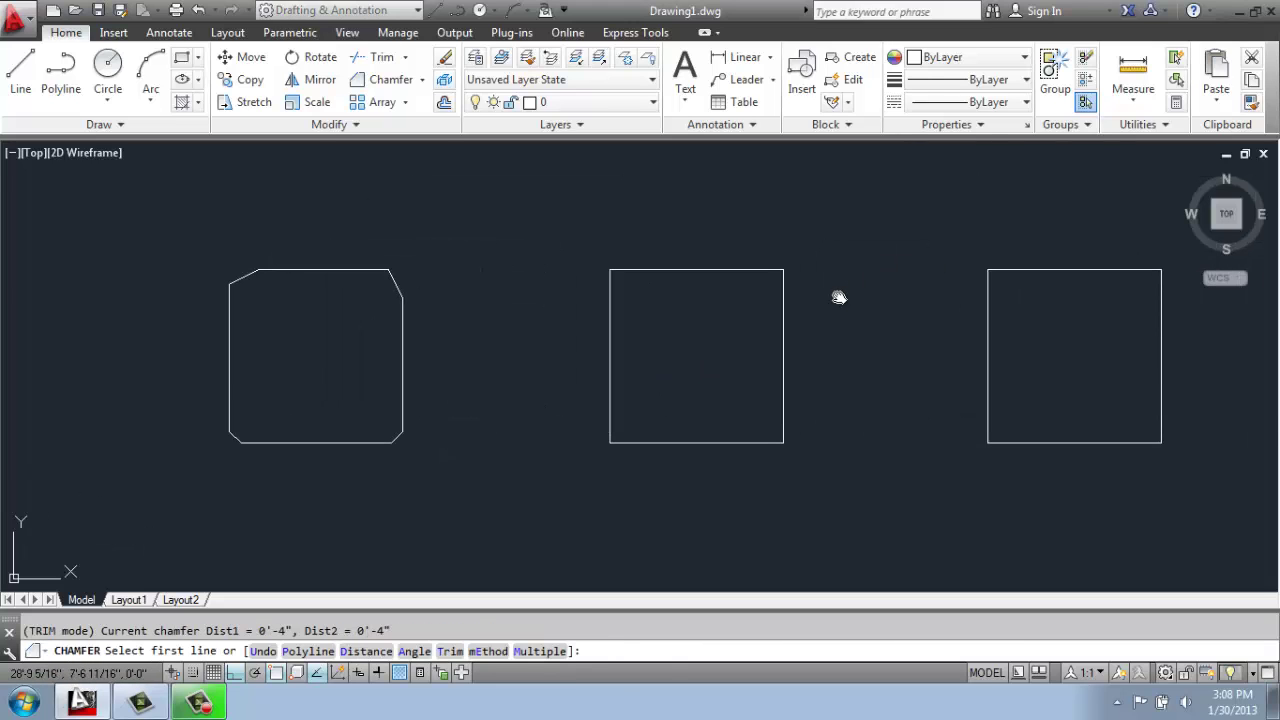
{"action": "key", "text": "Return"}
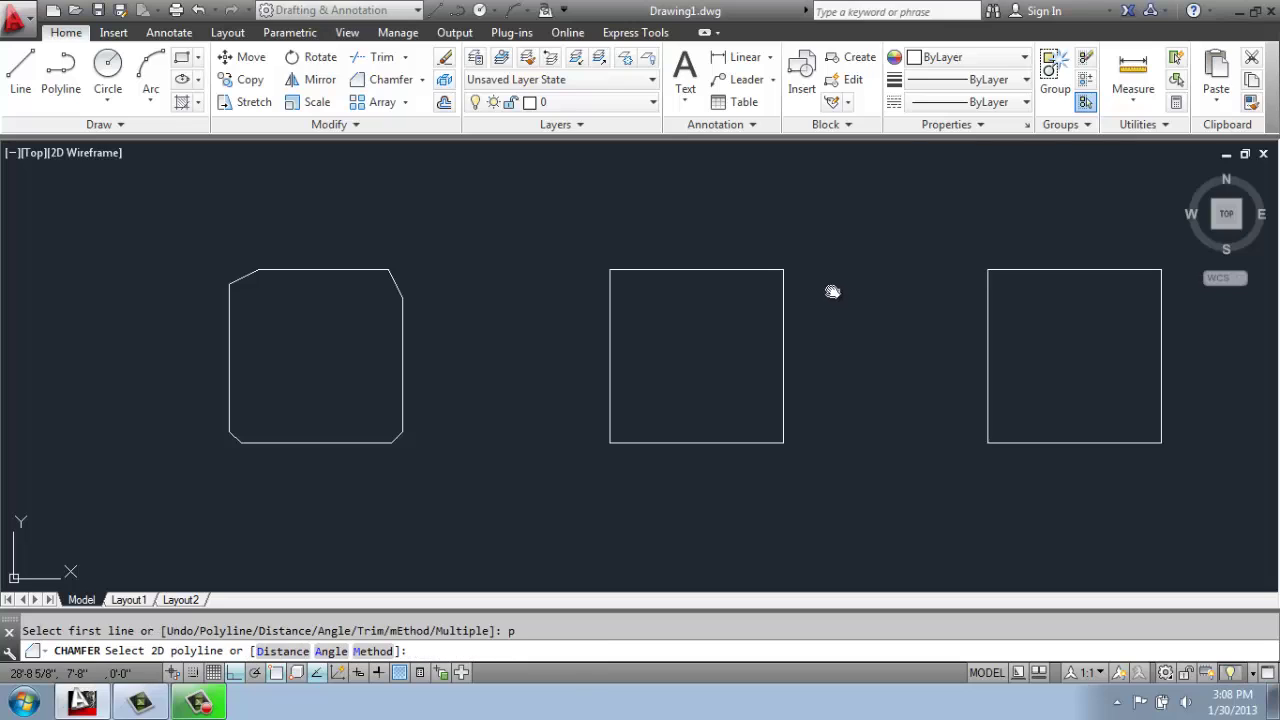
{"action": "left_click", "coordinate": [757, 271]}
{"action": "scroll", "coordinate": [673, 280], "scroll_direction": "up", "scroll_amount": 2}
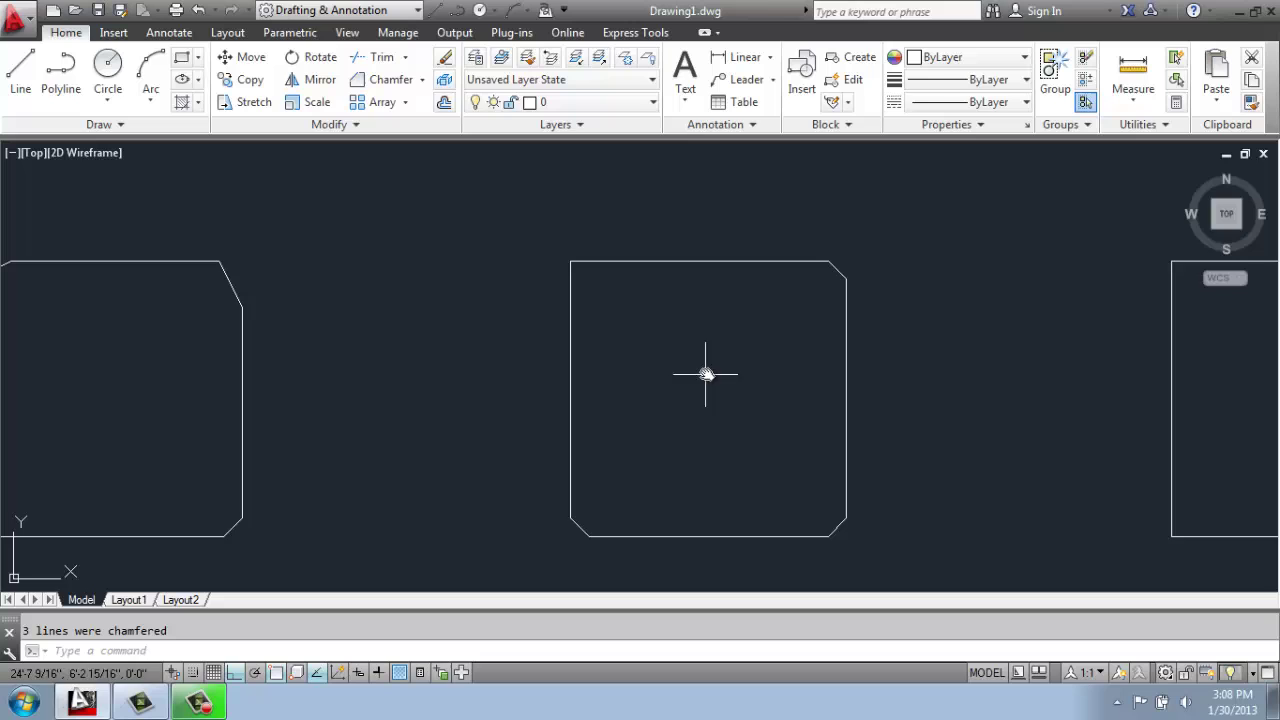
{"action": "middle_click_drag", "start_coordinate": [704, 352], "coordinate": [711, 326]}
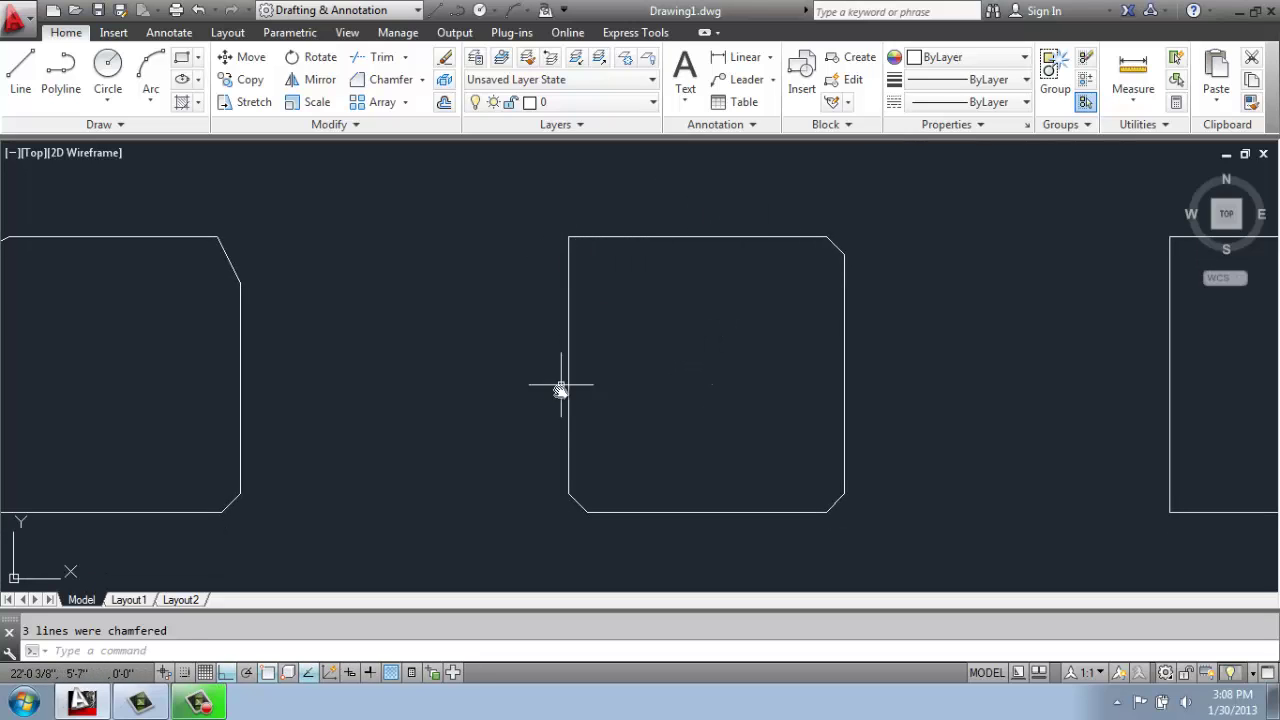
{"action": "scroll", "coordinate": [694, 266], "scroll_direction": "down", "scroll_amount": 2}
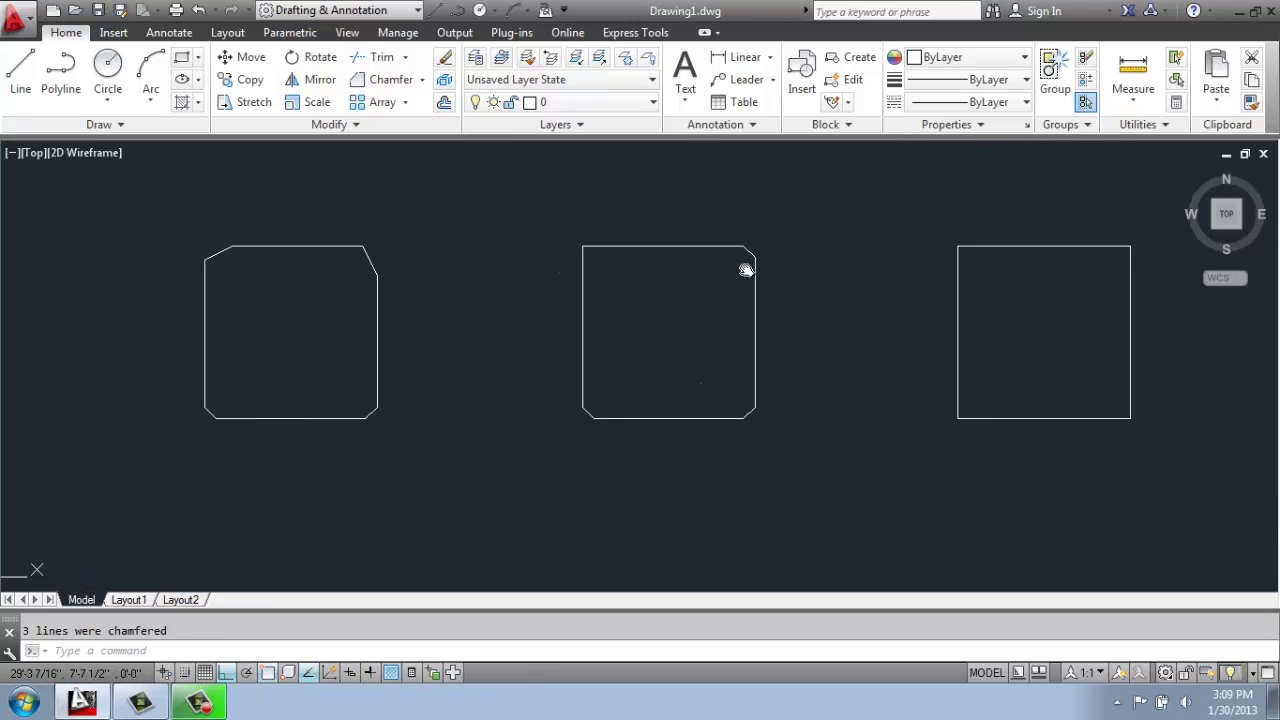
Chamfer all four corners of the third square at once with the Polyline option (4-inch distances).
{"action": "key", "text": "Return"}
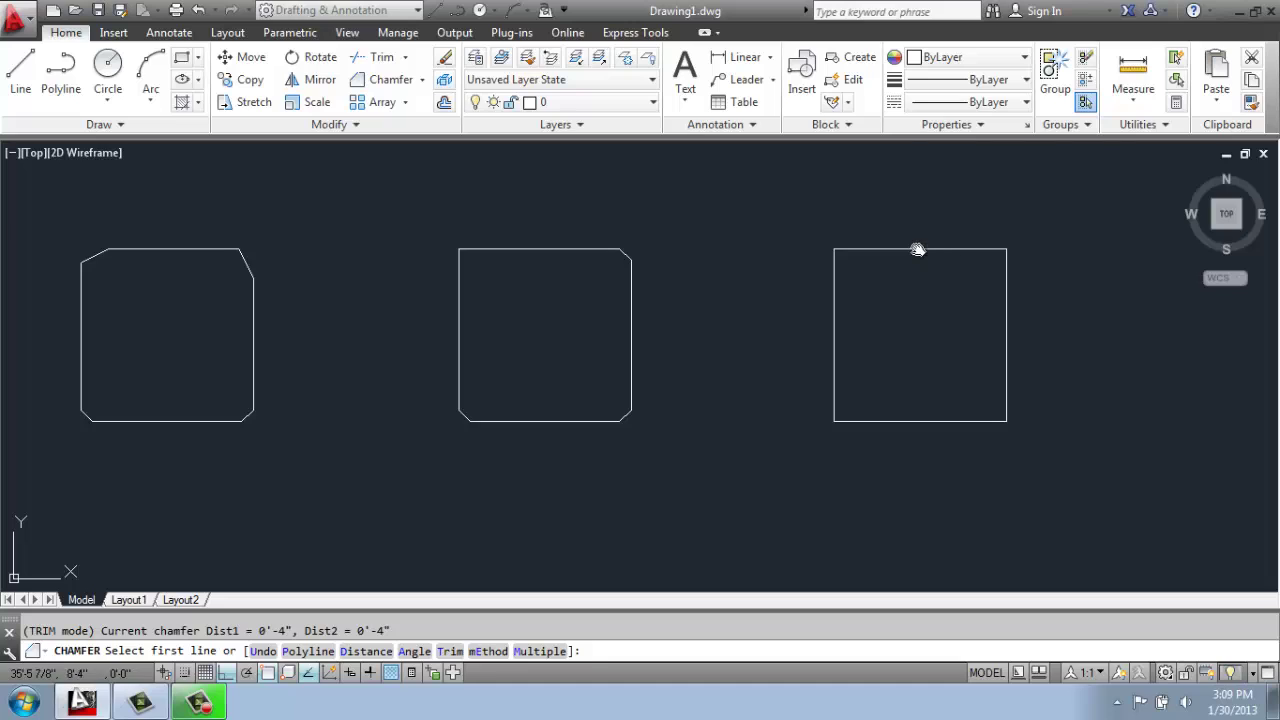
{"action": "type", "text": "p"}
{"action": "key", "text": "Return"}
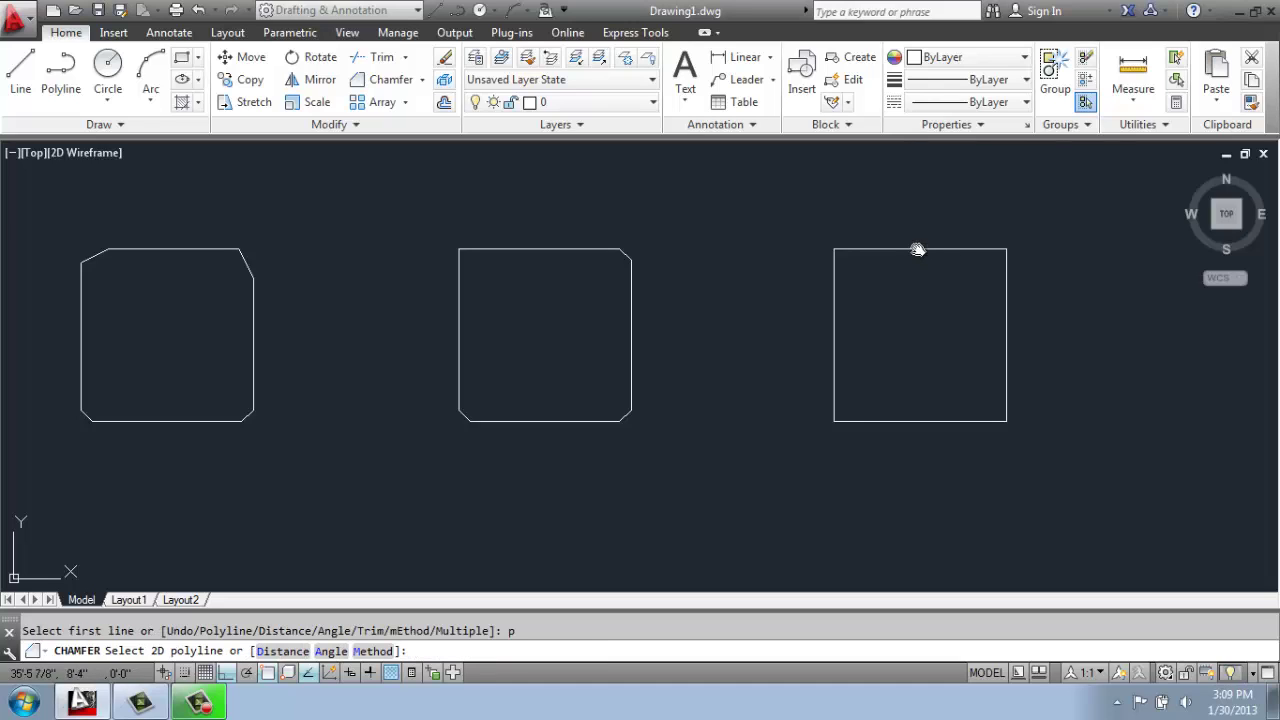
{"action": "left_click", "coordinate": [917, 249]}
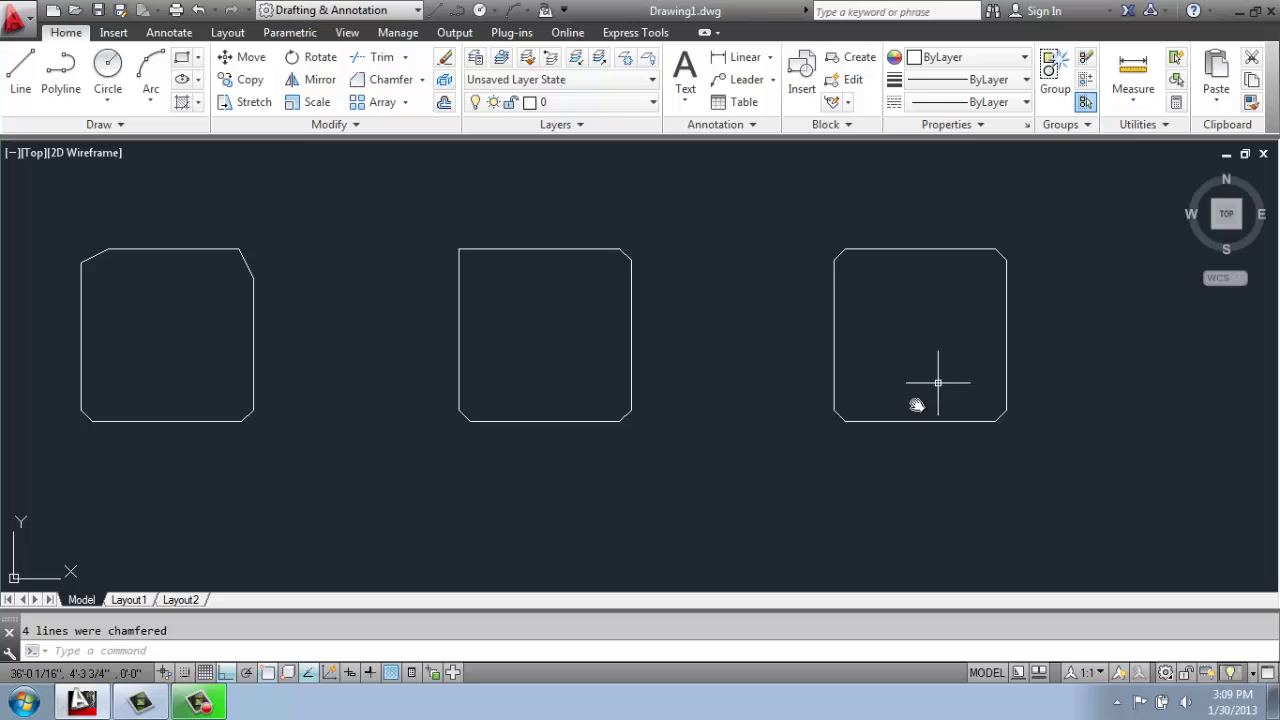
{"action": "scroll", "coordinate": [910, 390], "scroll_direction": "down", "scroll_amount": 3}
{"action": "scroll", "coordinate": [868, 300], "scroll_direction": "up", "scroll_amount": 3}
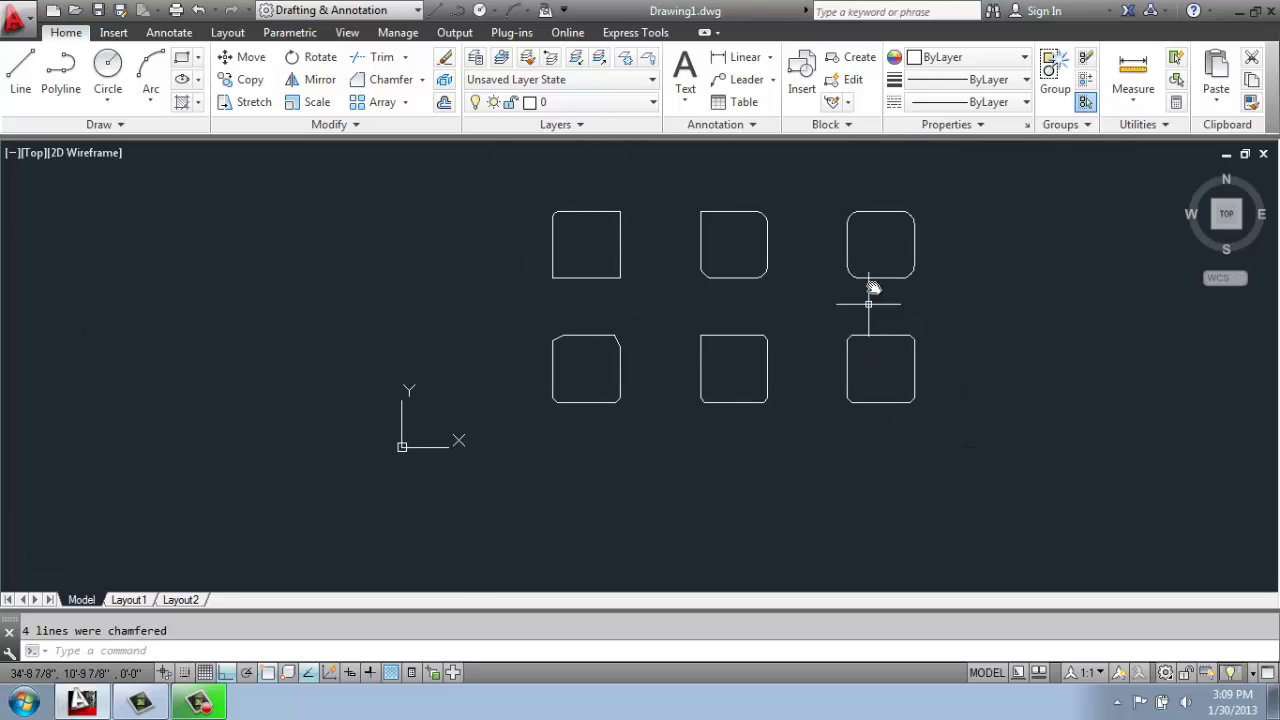